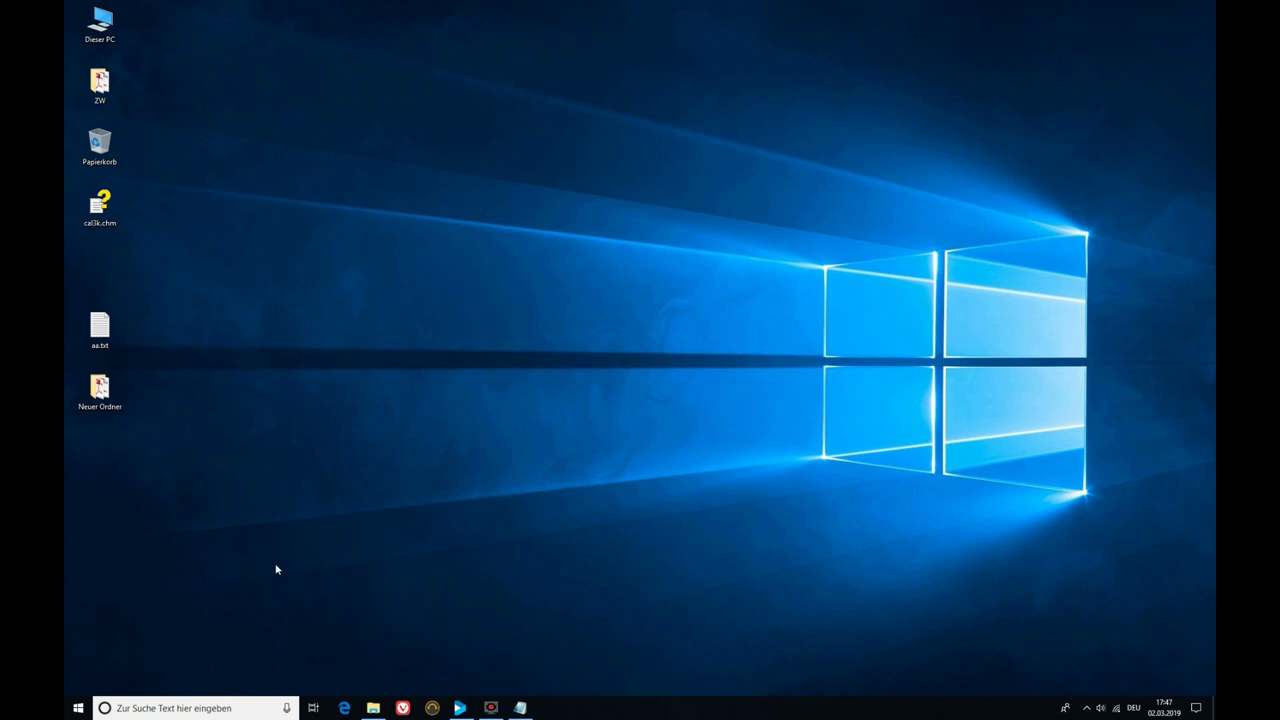
# Step: Open the Neuer Ordner folder and view the contents of Hans.pdf, pdf1.pdf, pdf2.pdf and Wurst.pdf one after another, closing each
pyautogui.click(373, 707)
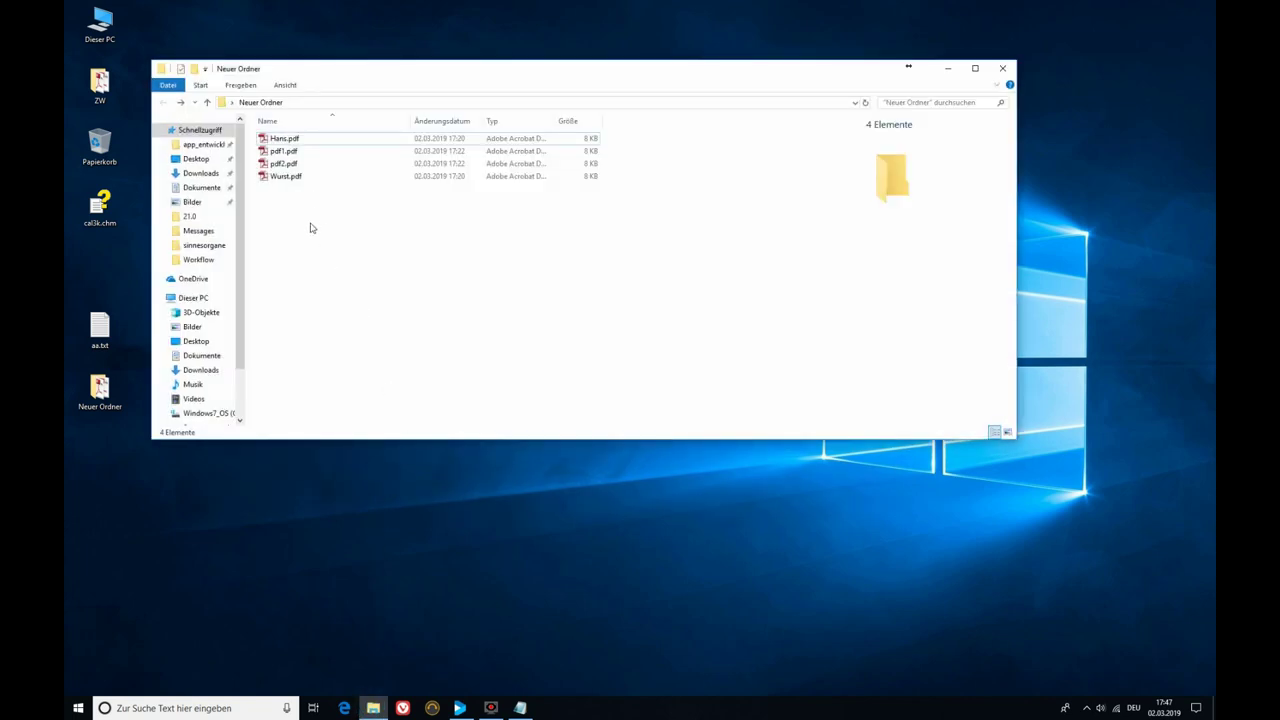
pyautogui.click(284, 138)
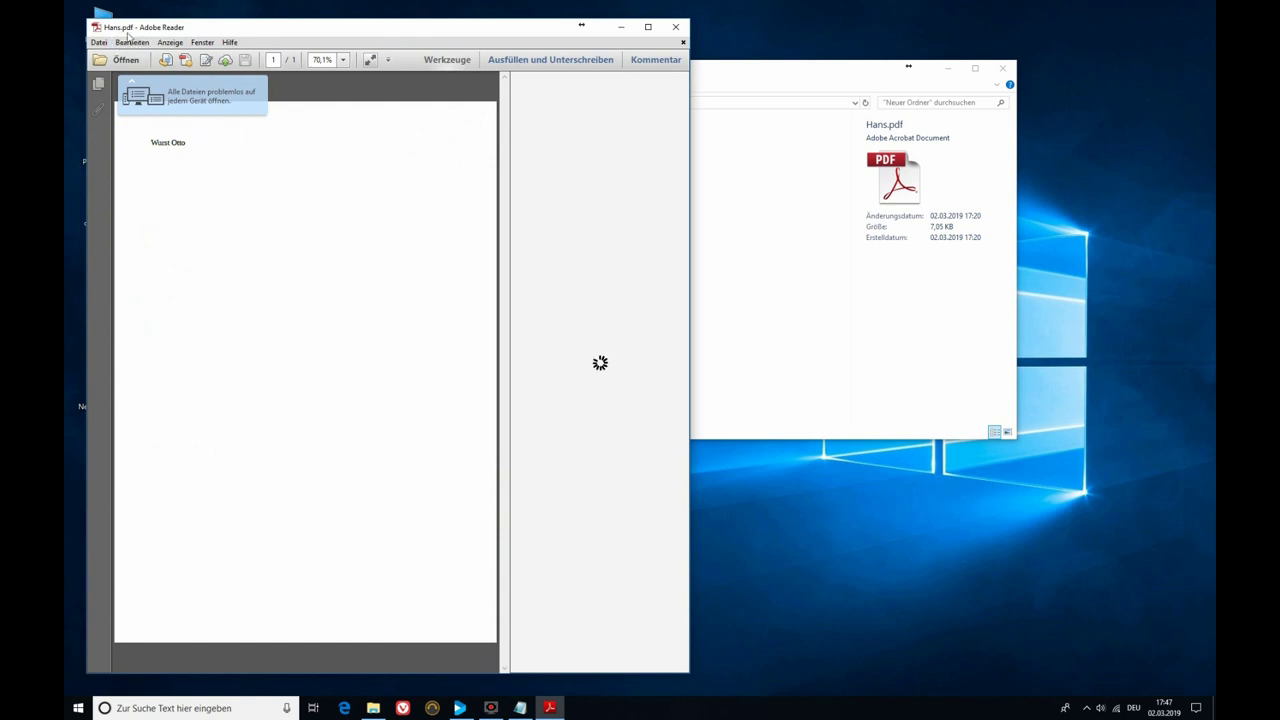
pyautogui.click(680, 27)
pyautogui.doubleClick(283, 151)
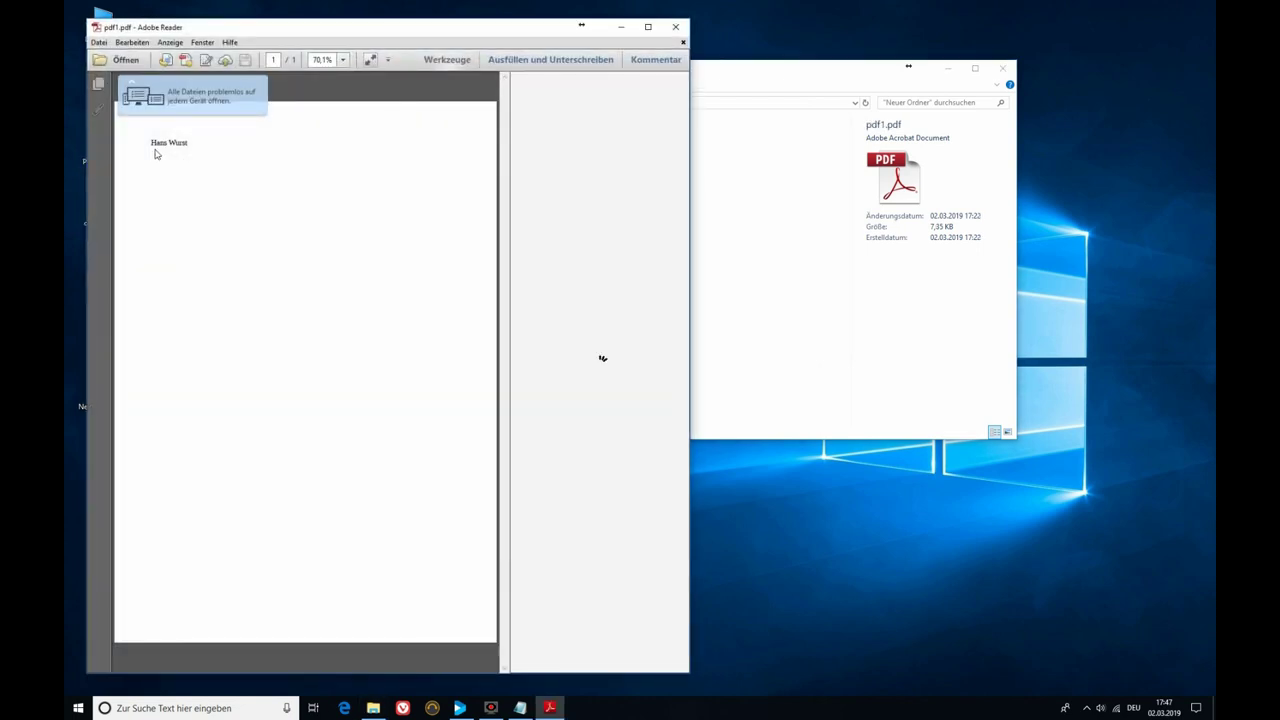
pyautogui.click(676, 27)
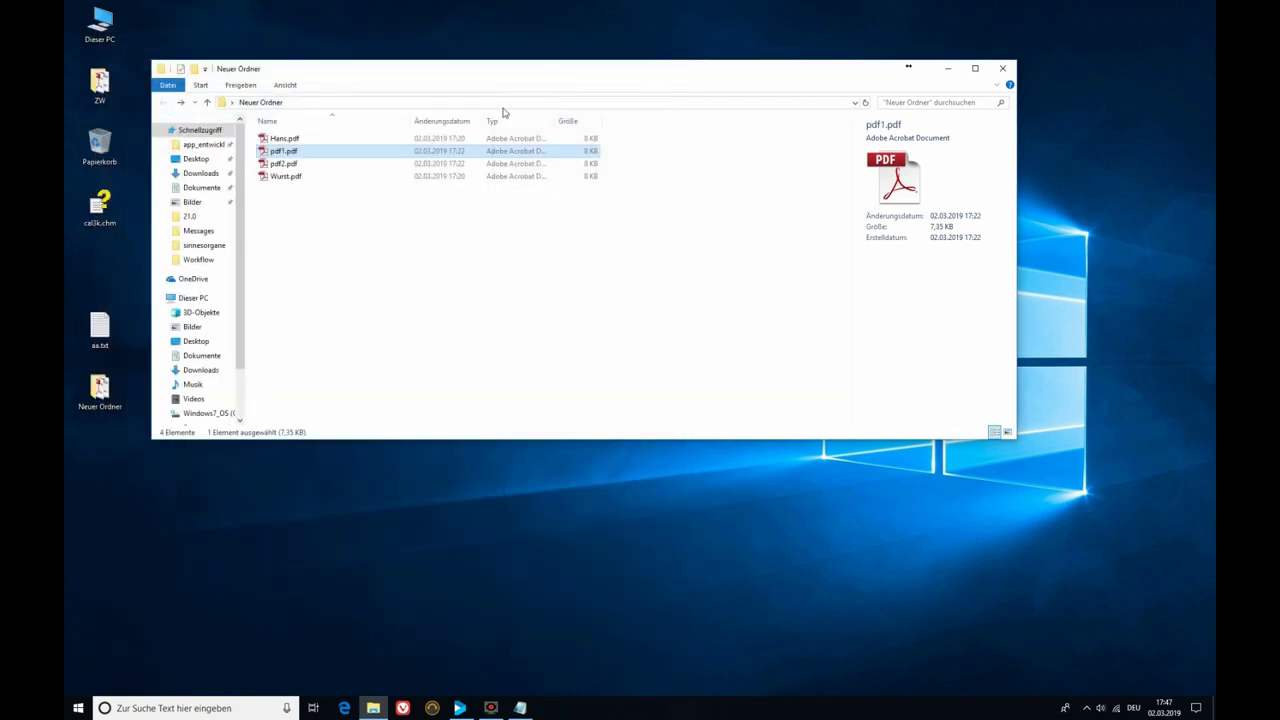
pyautogui.doubleClick(283, 164)
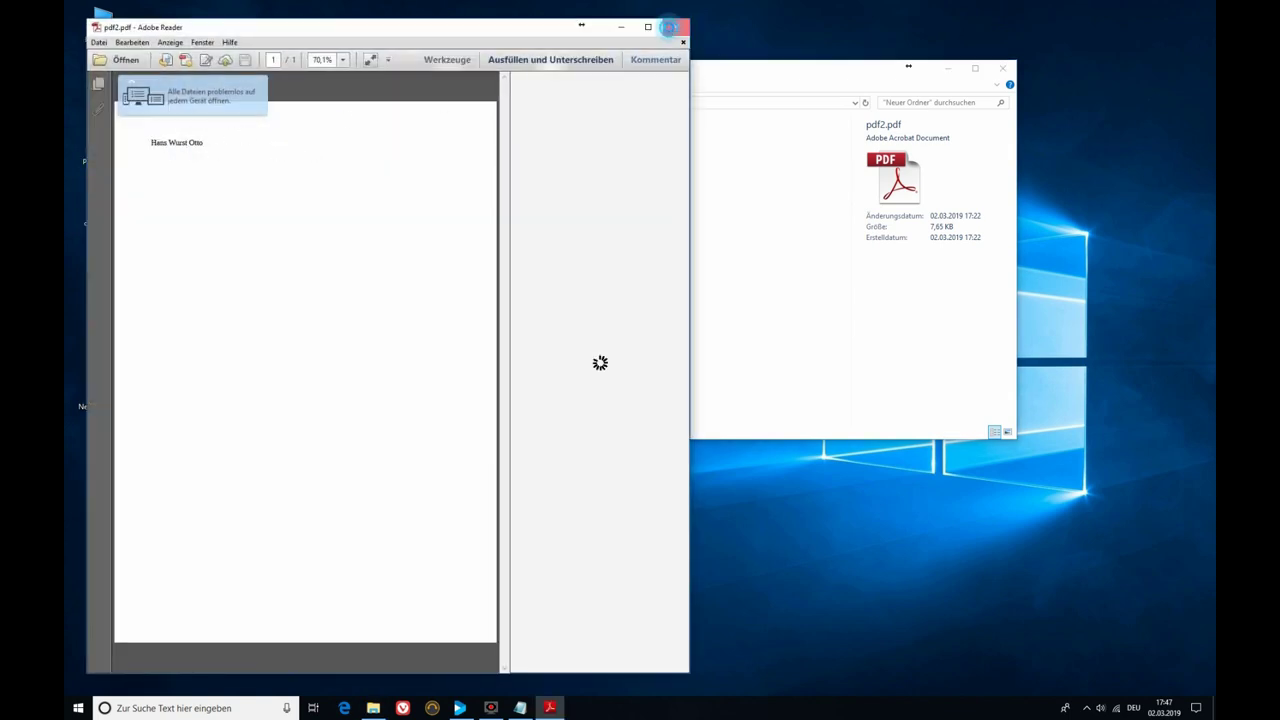
pyautogui.click(676, 27)
pyautogui.doubleClick(284, 177)
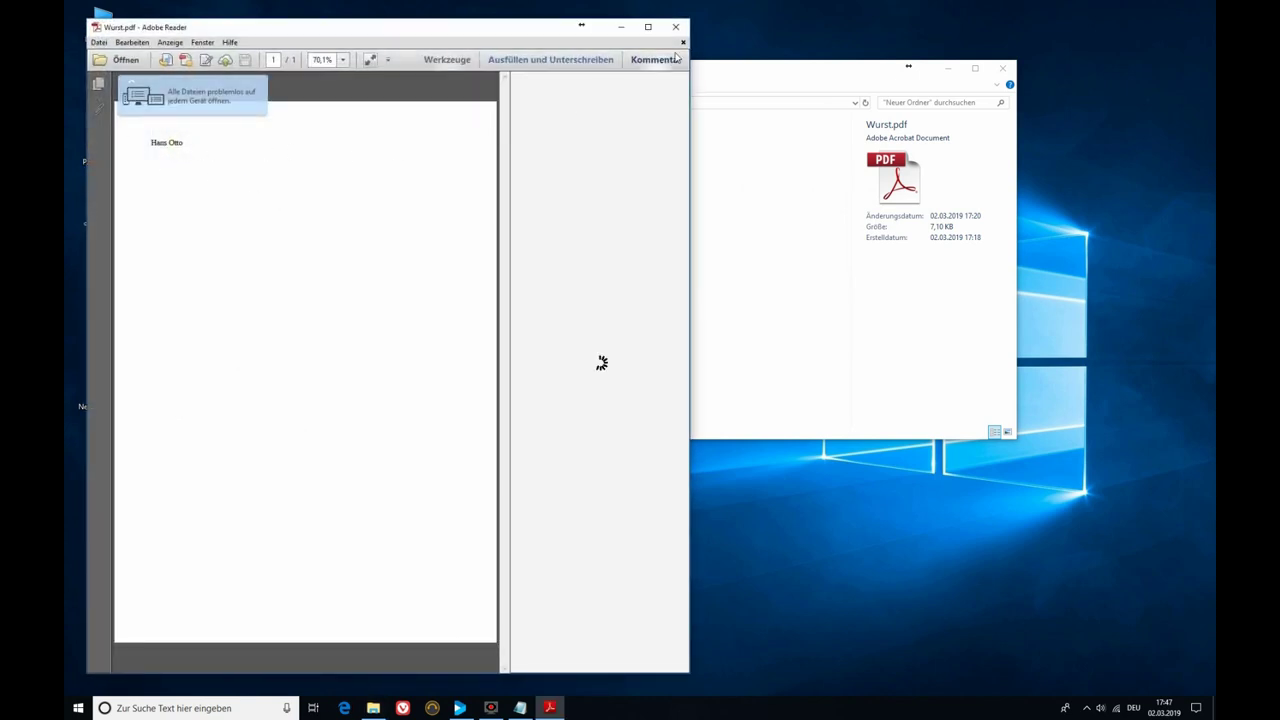
pyautogui.click(676, 27)
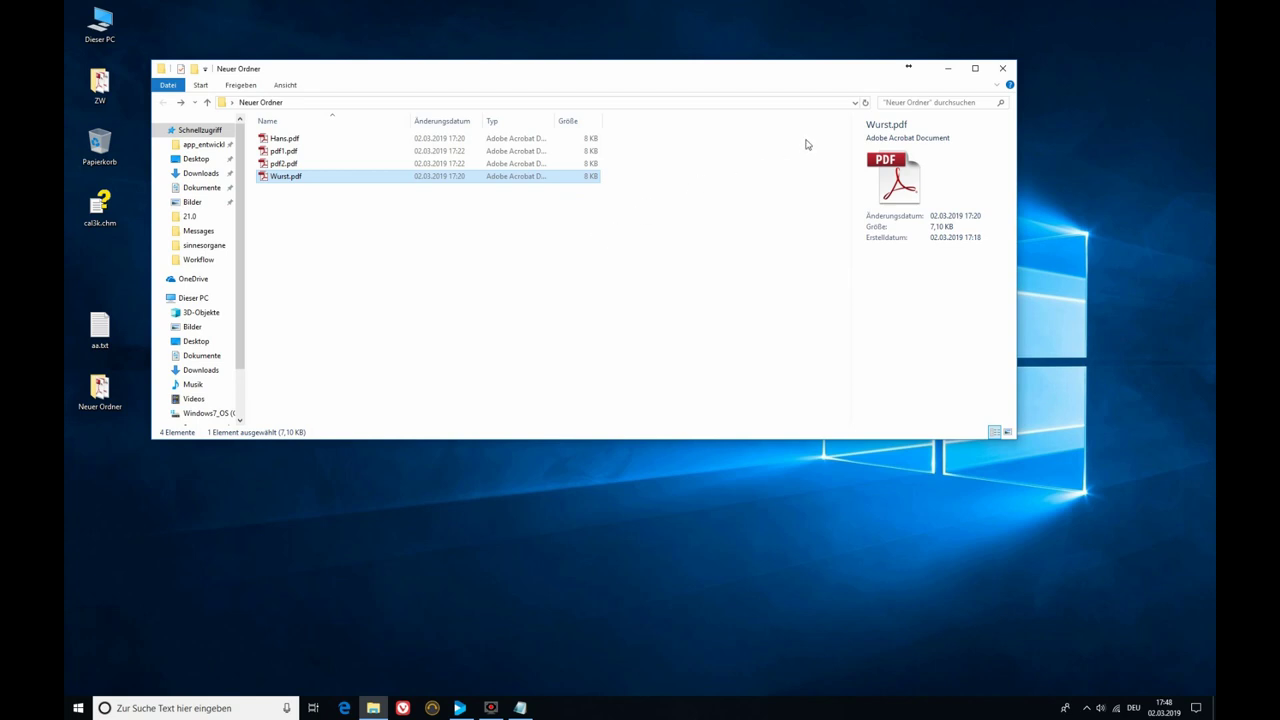
# Step: Search the Neuer Ordner folder for "hans", then clear the term and run the same search again
pyautogui.click(910, 102)
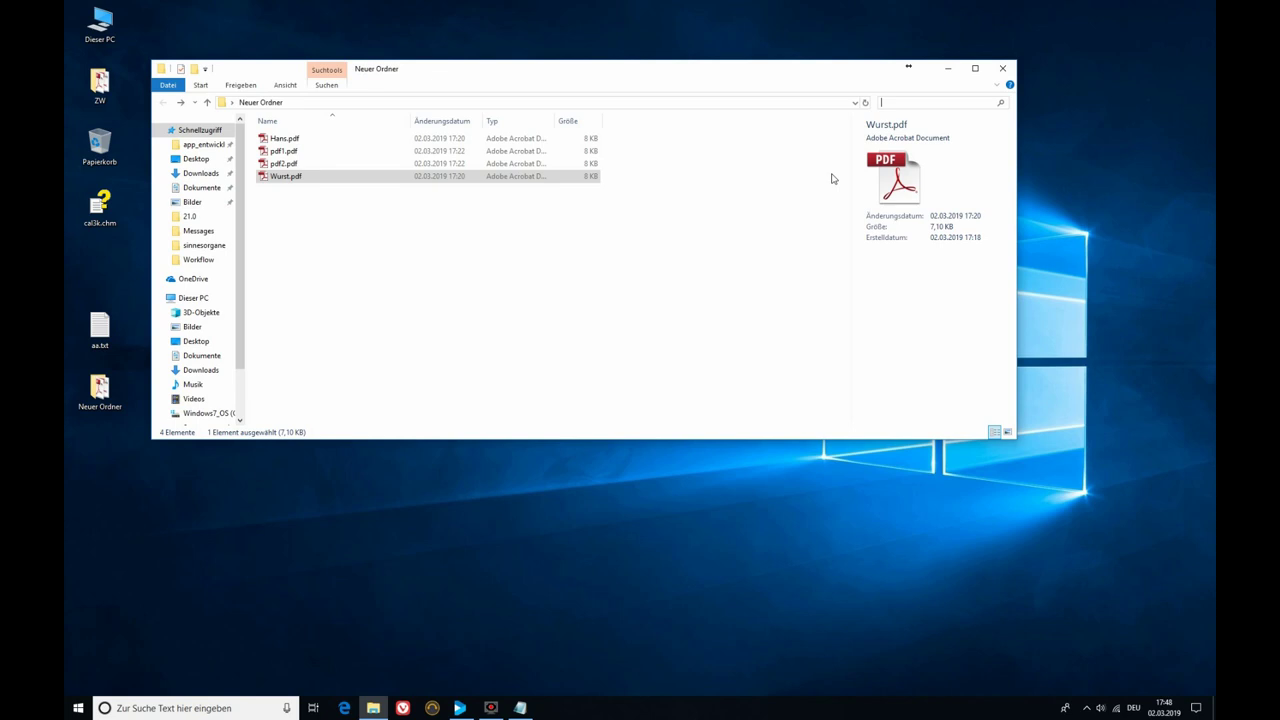
pyautogui.write('hans')
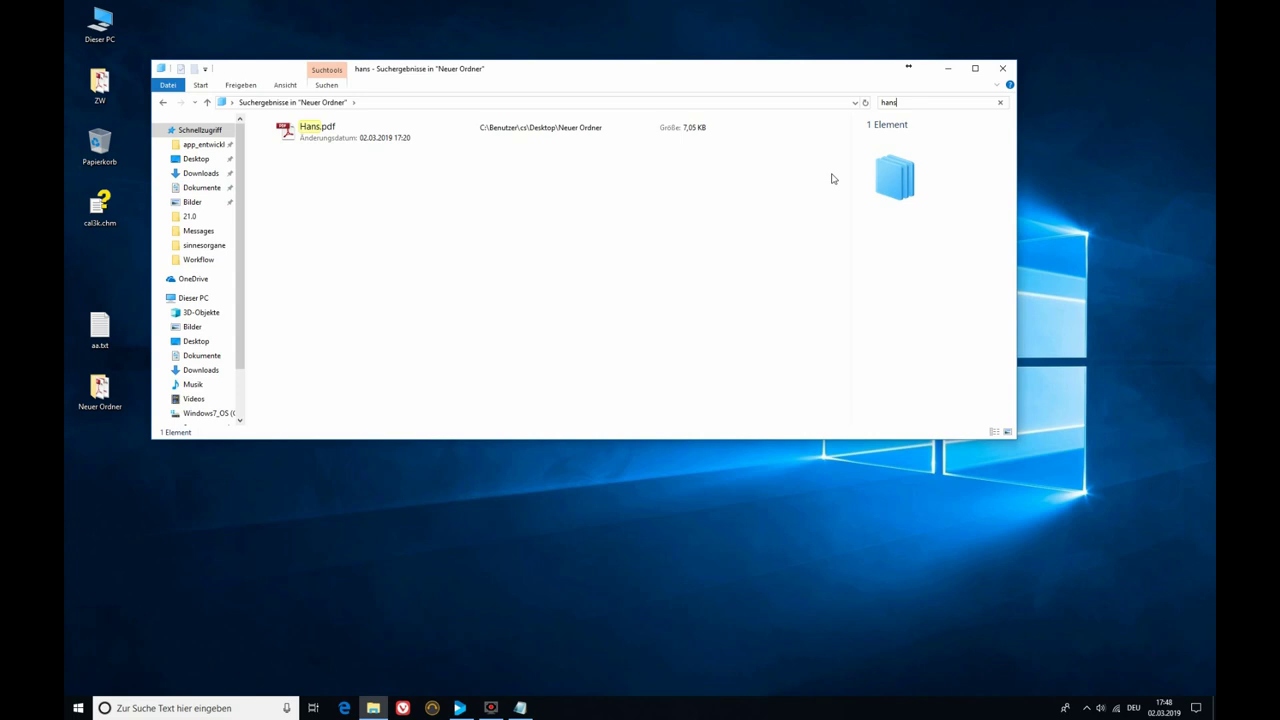
pyautogui.press('BackSpace')
pyautogui.press('BackSpace')
pyautogui.press('BackSpace')
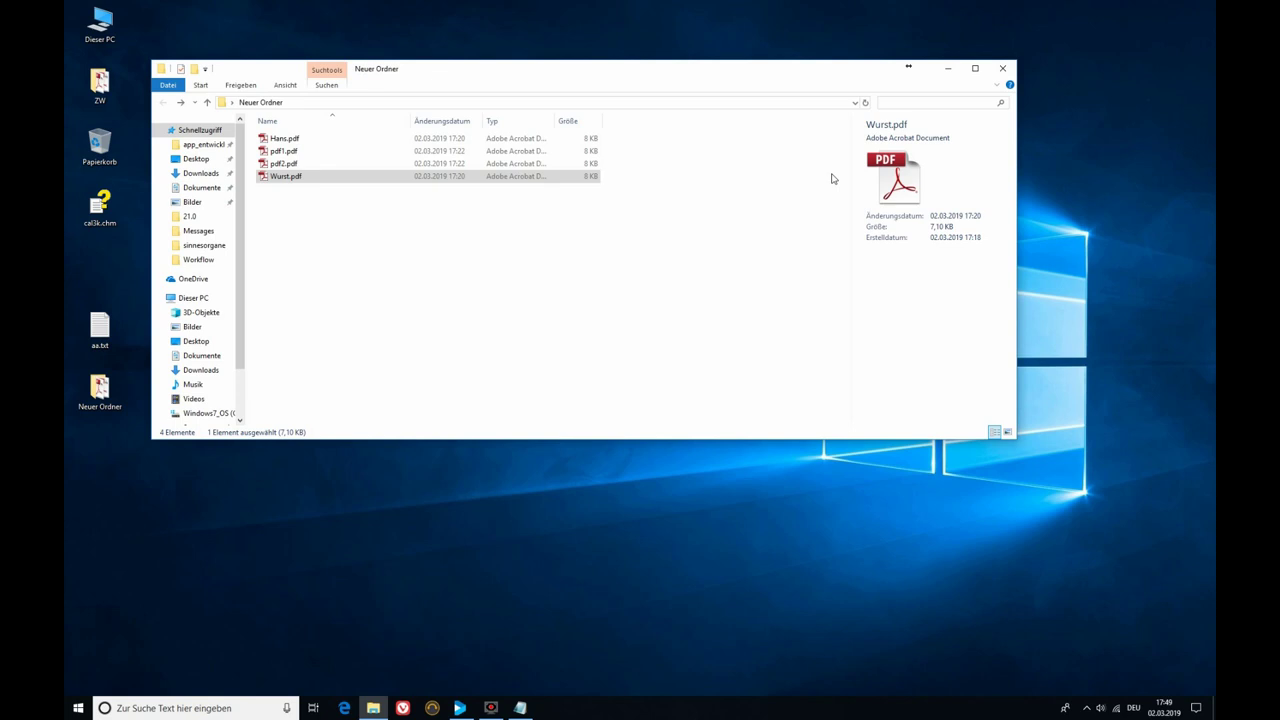
pyautogui.click(911, 103)
pyautogui.write('hans')
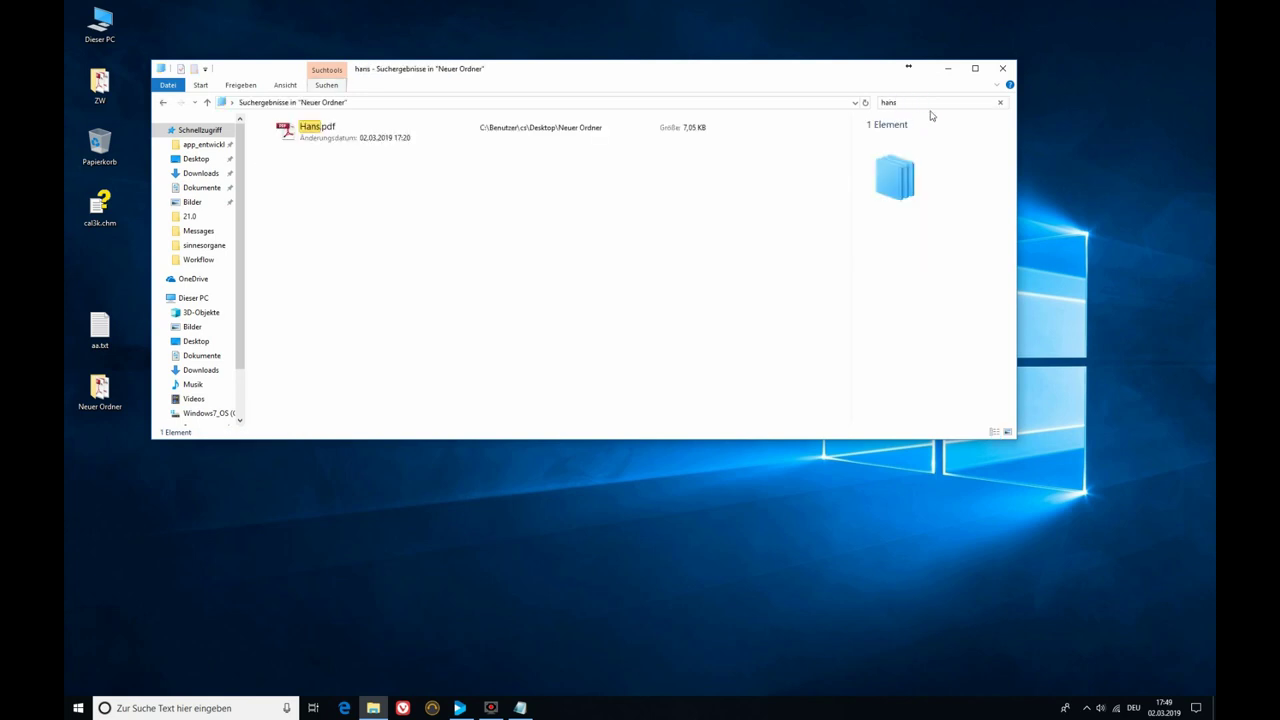
pyautogui.click(333, 88)
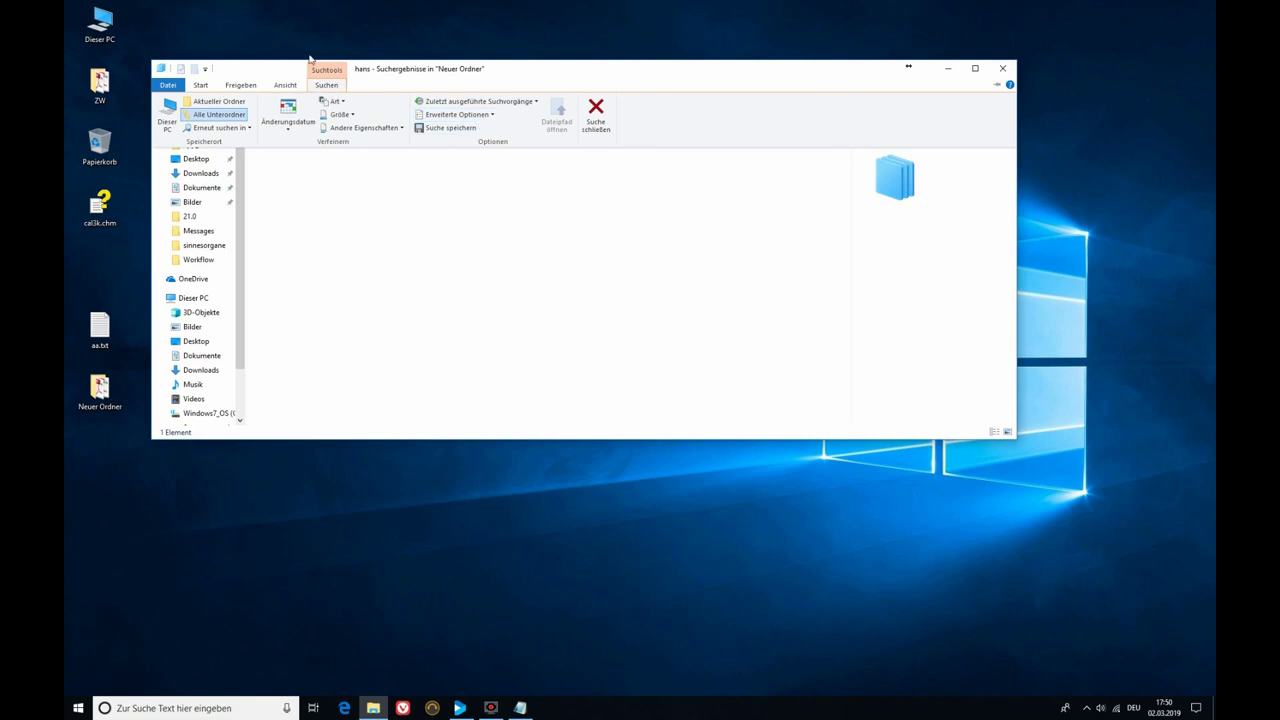
pyautogui.click(202, 85)
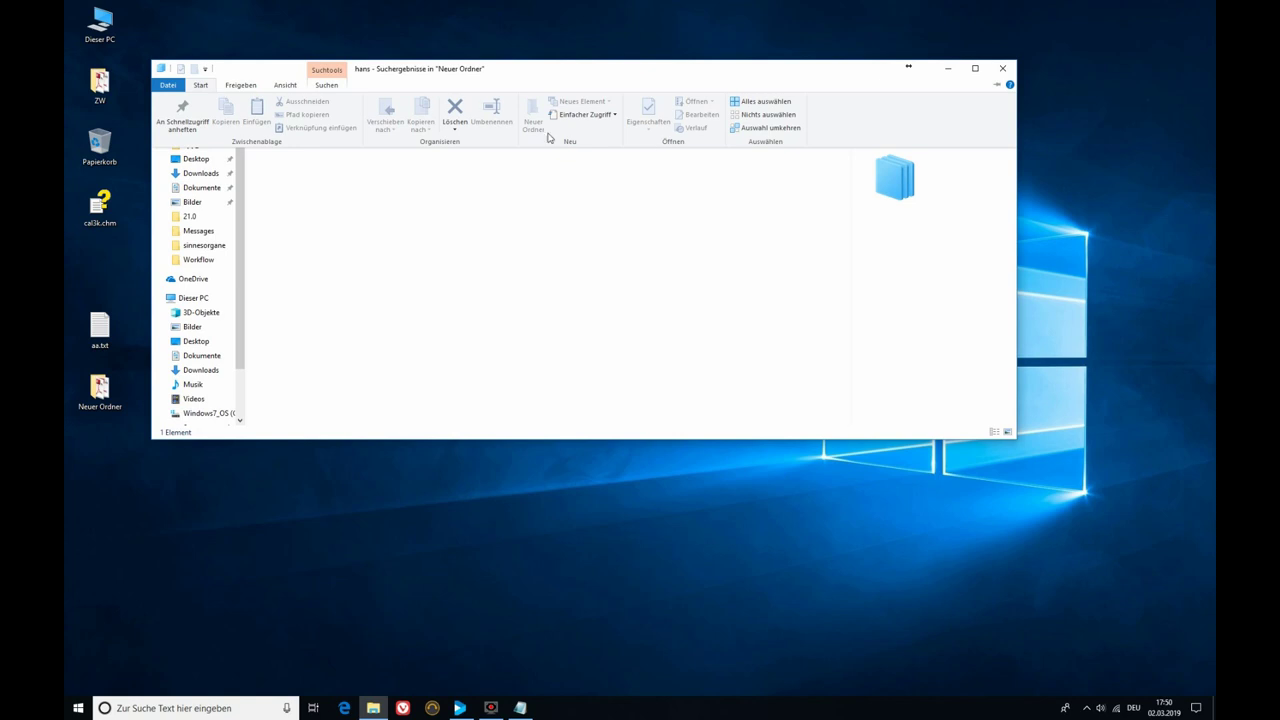
pyautogui.click(202, 86)
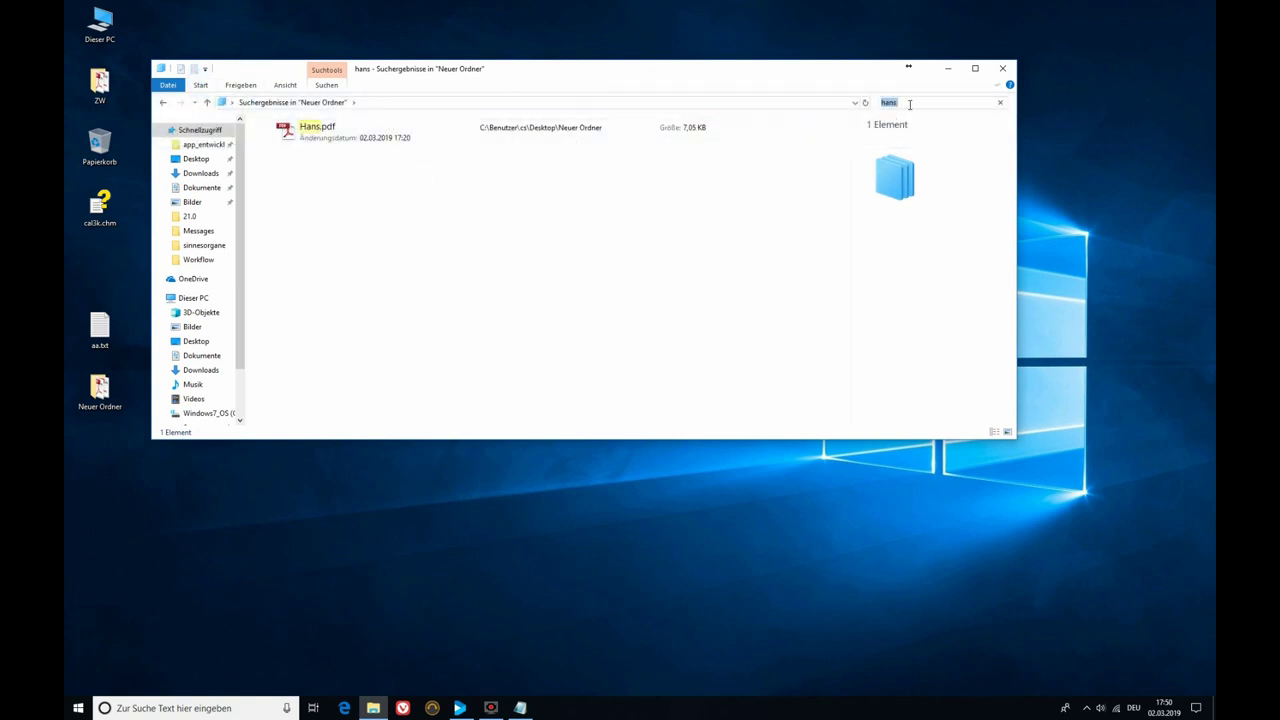
# Step: Open the indexing options (Indizierungsoptionen) through the advanced search options and bring up their advanced settings (Erweitert)
pyautogui.click(327, 86)
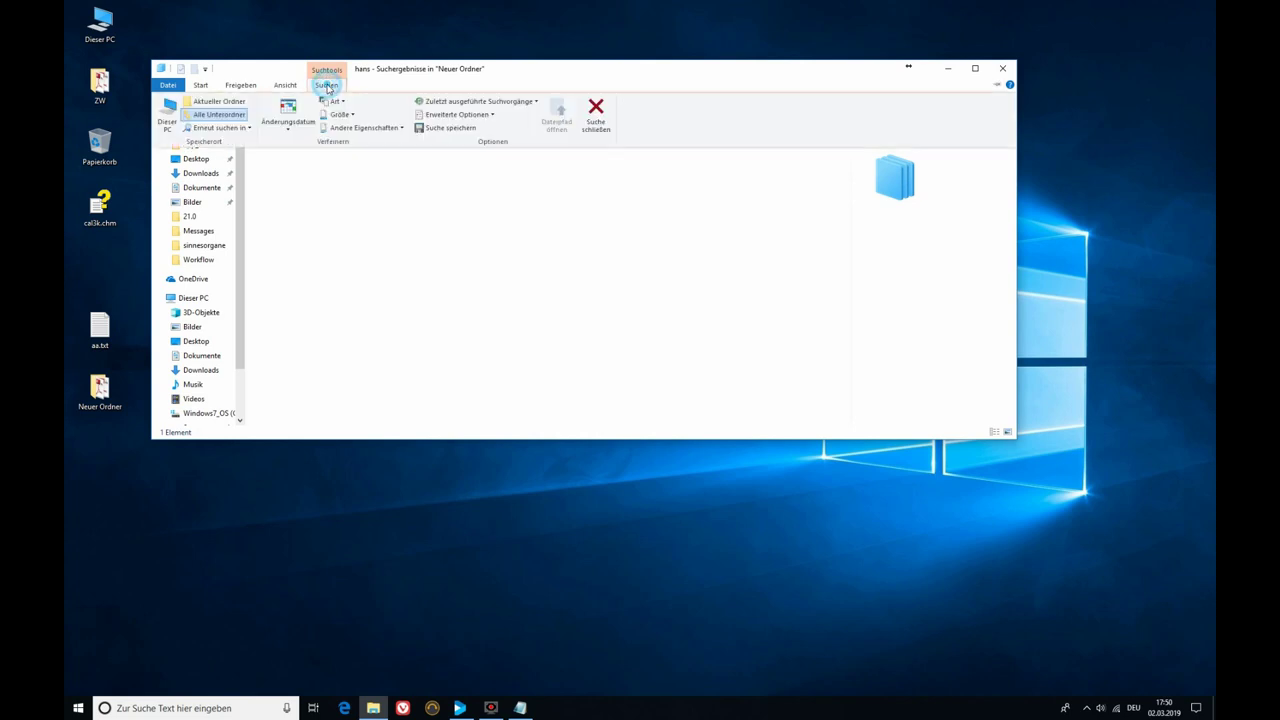
pyautogui.click(490, 116)
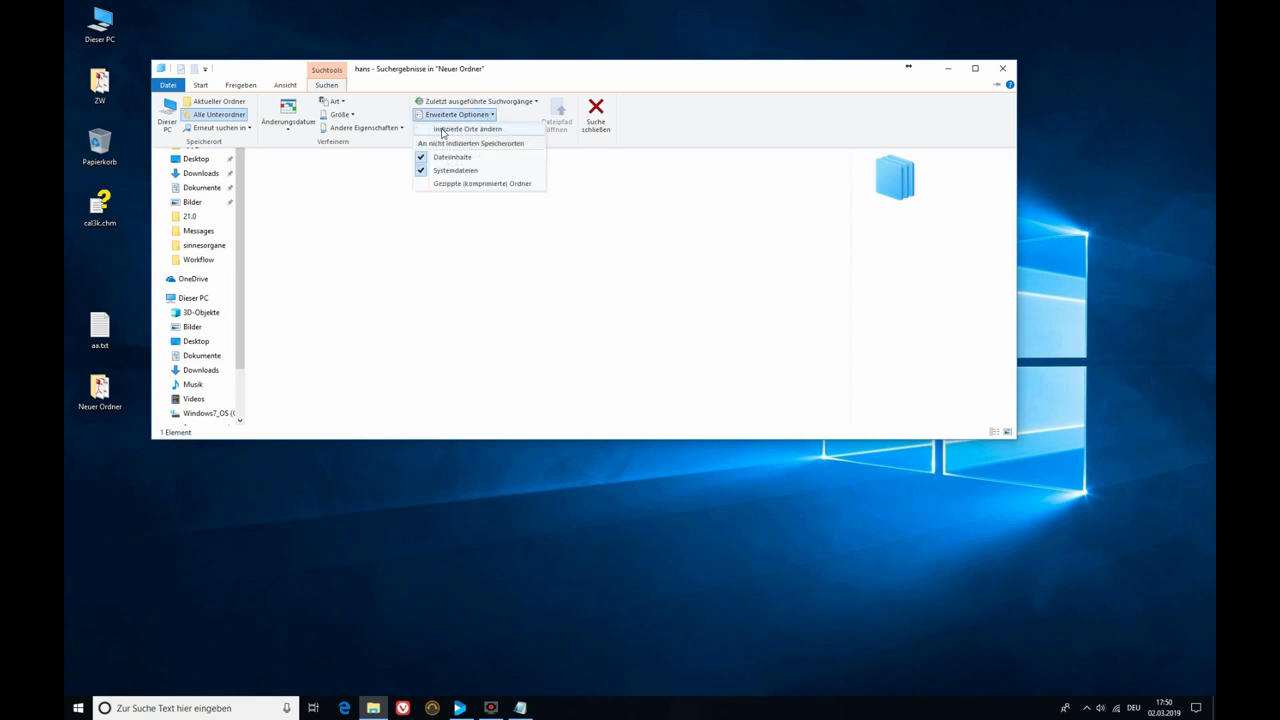
pyautogui.click(446, 130)
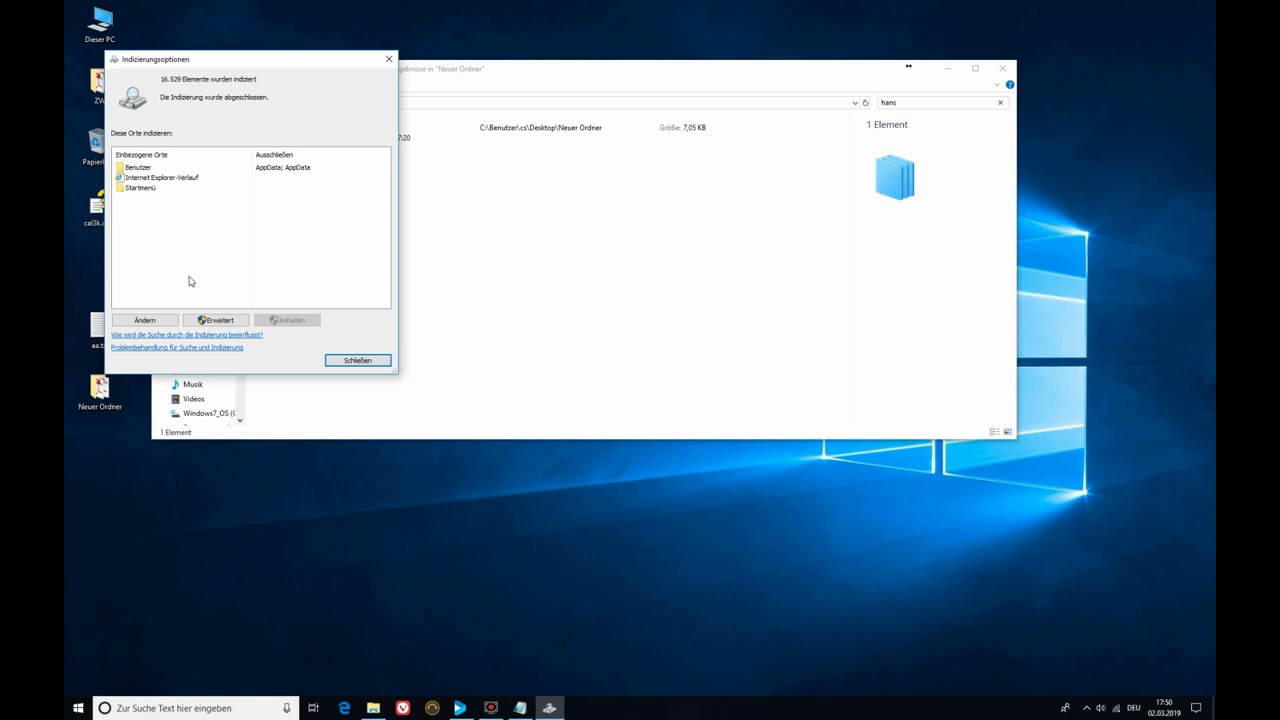
pyautogui.click(218, 320)
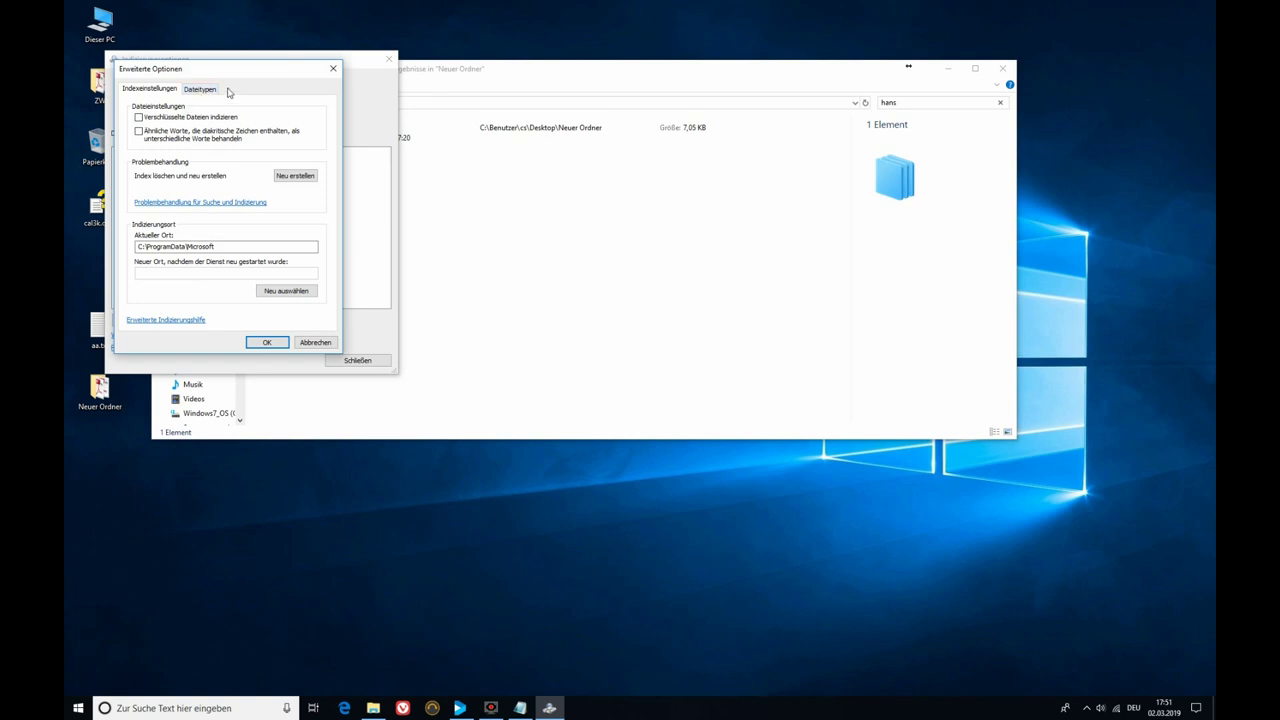
# Step: Select the pdf extension in the indexed file types (Dateitypen) and check its filter description and indexing mode
pyautogui.moveTo(163, 69); pyautogui.dragTo(220, 145)
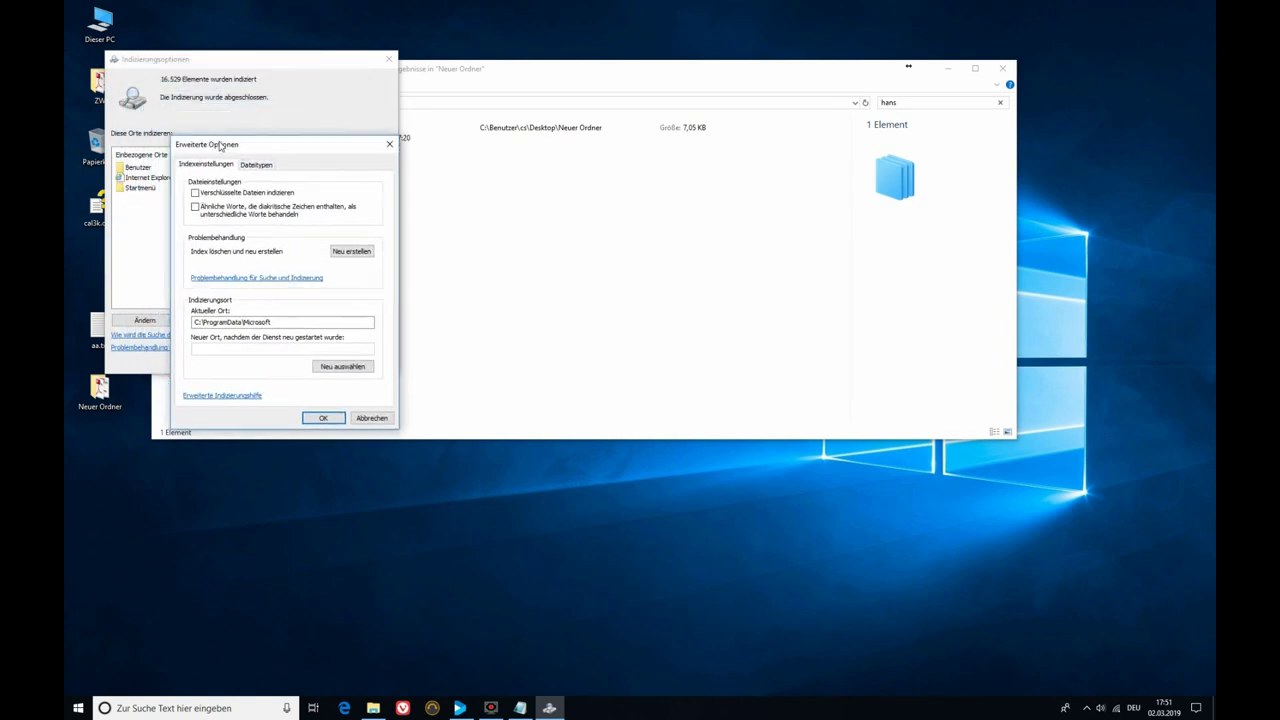
pyautogui.click(258, 165)
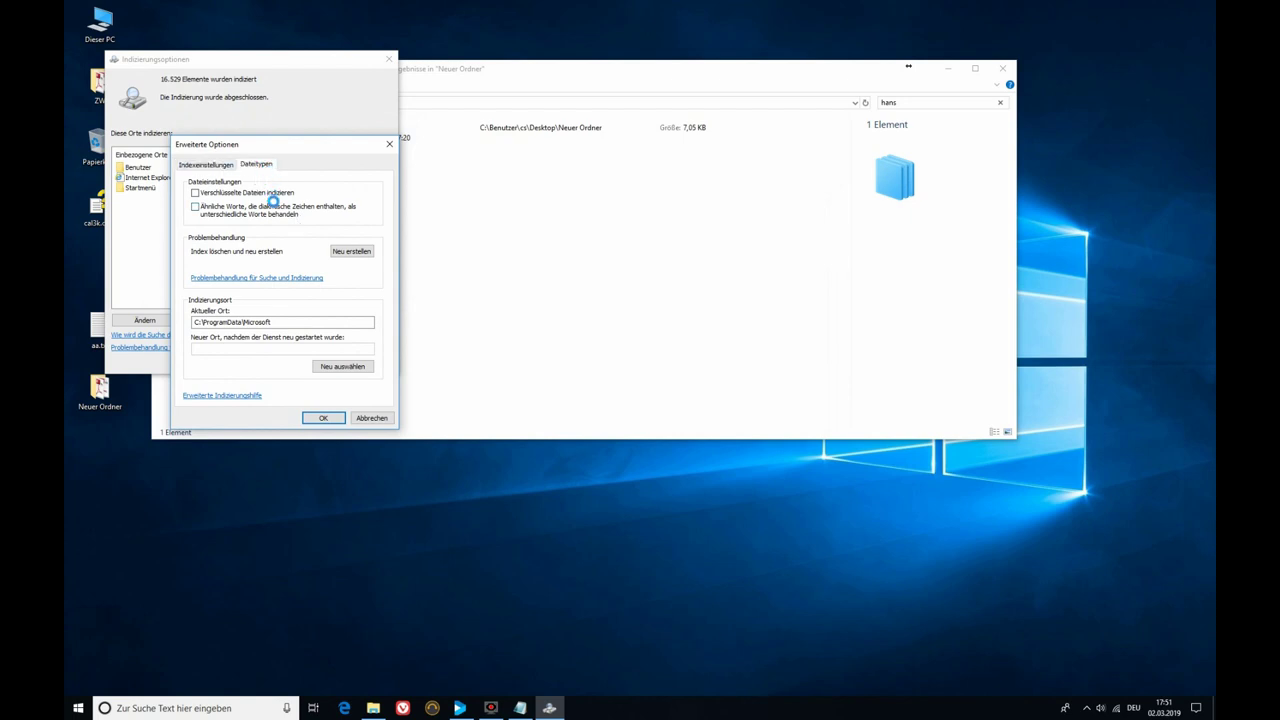
pyautogui.scroll(-6, 262, 245)
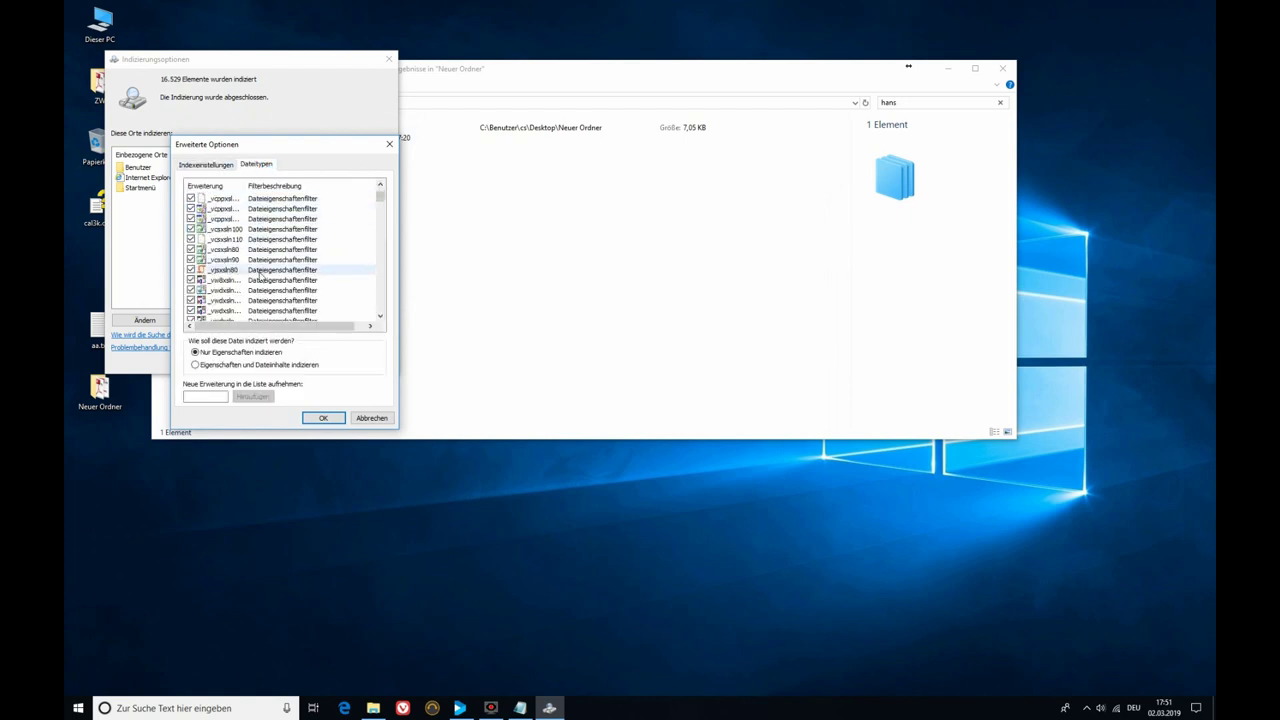
pyautogui.scroll(-12, 275, 262)
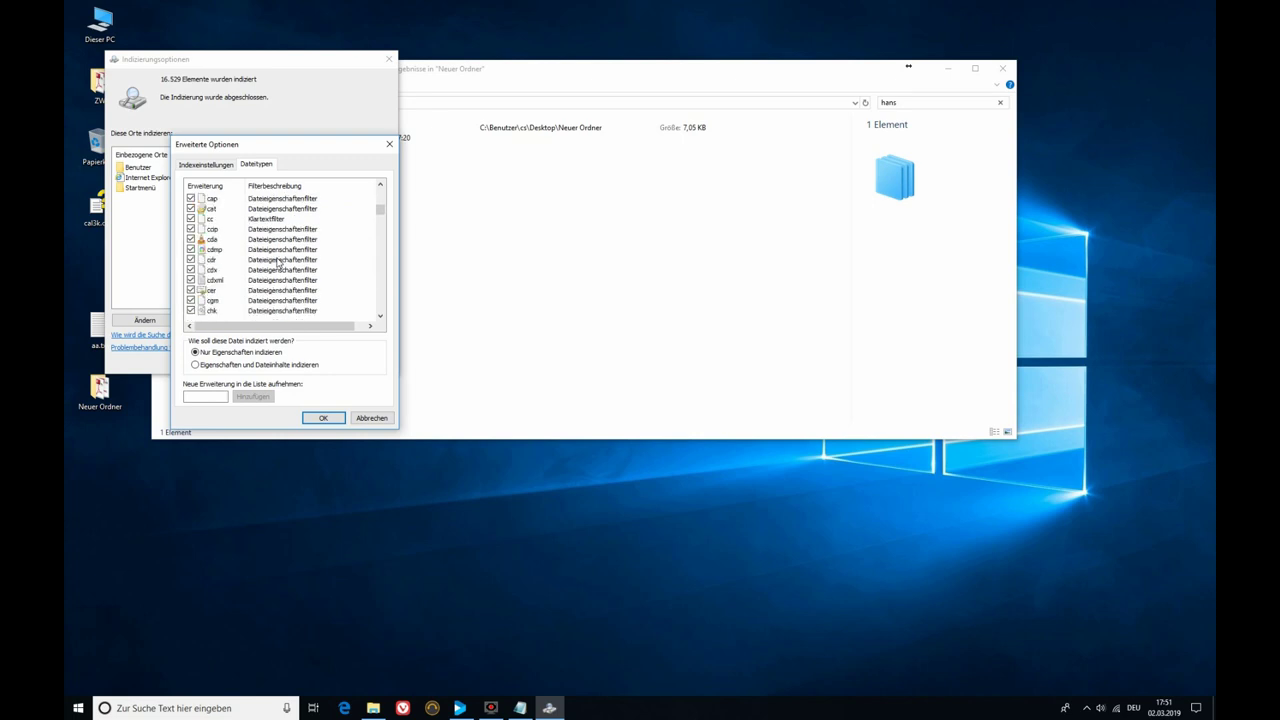
pyautogui.scroll(-15, 278, 261)
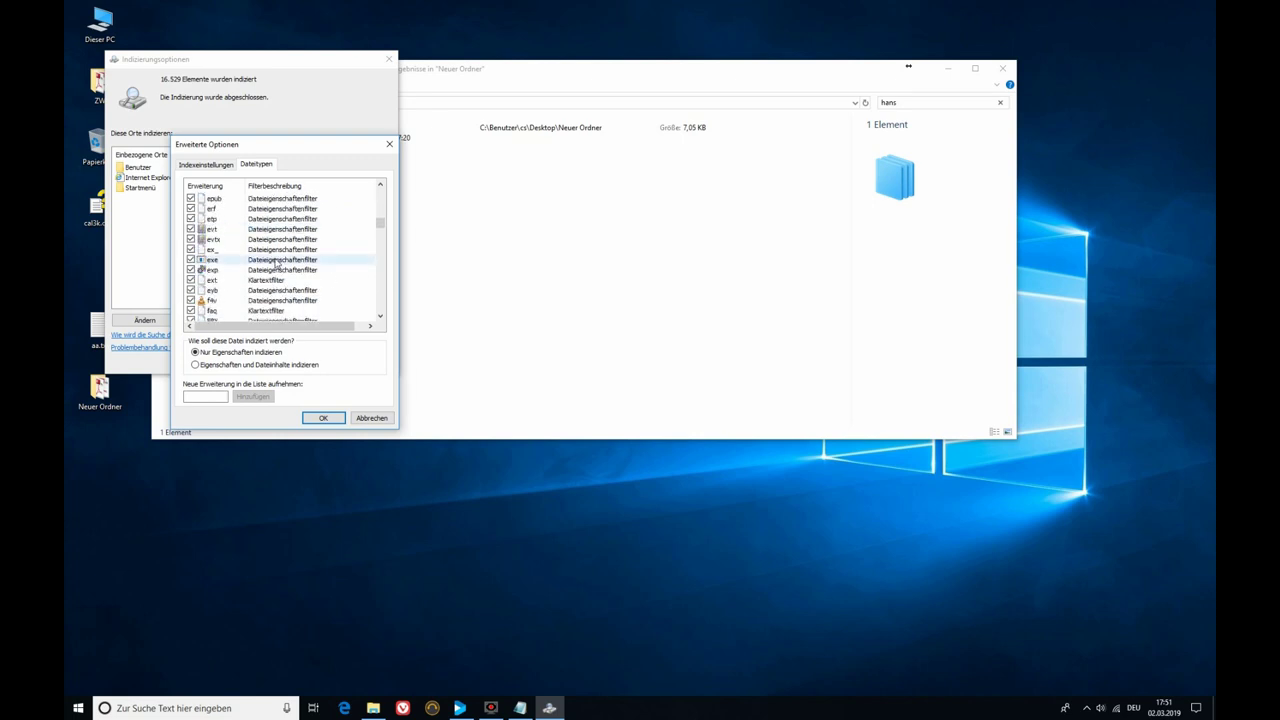
pyautogui.scroll(-8, 282, 261)
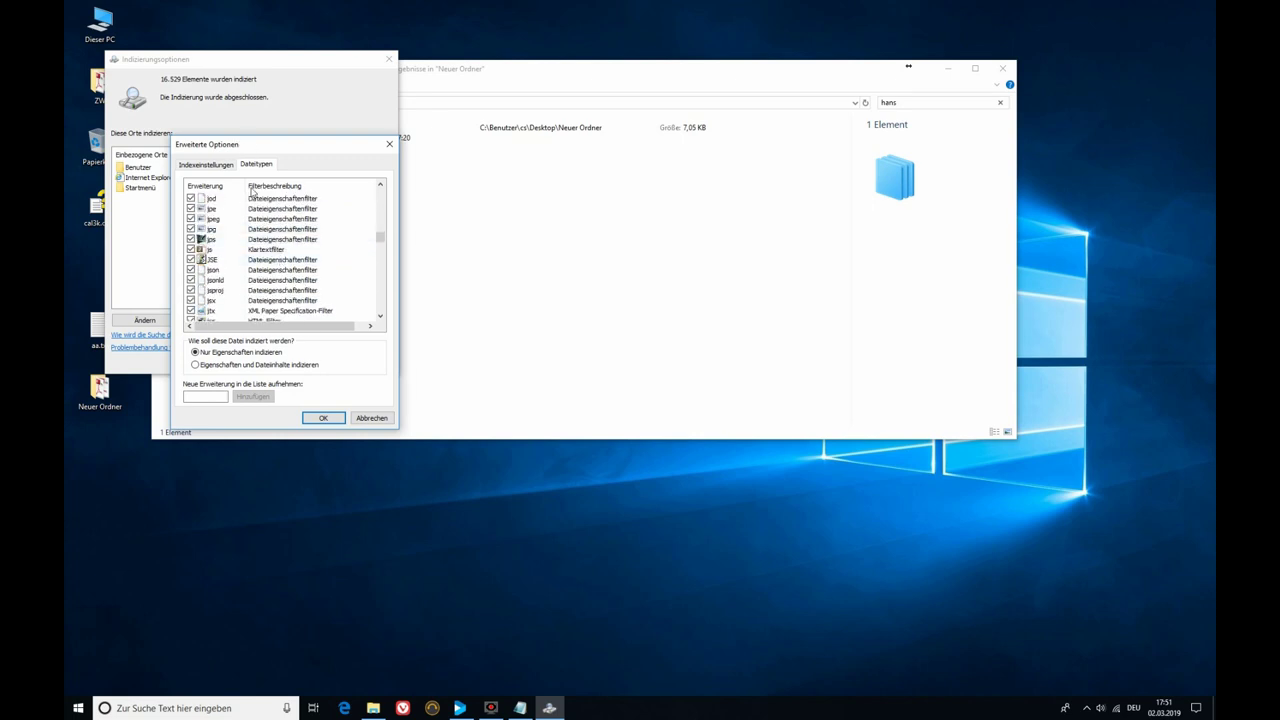
pyautogui.scroll(-10, 255, 251)
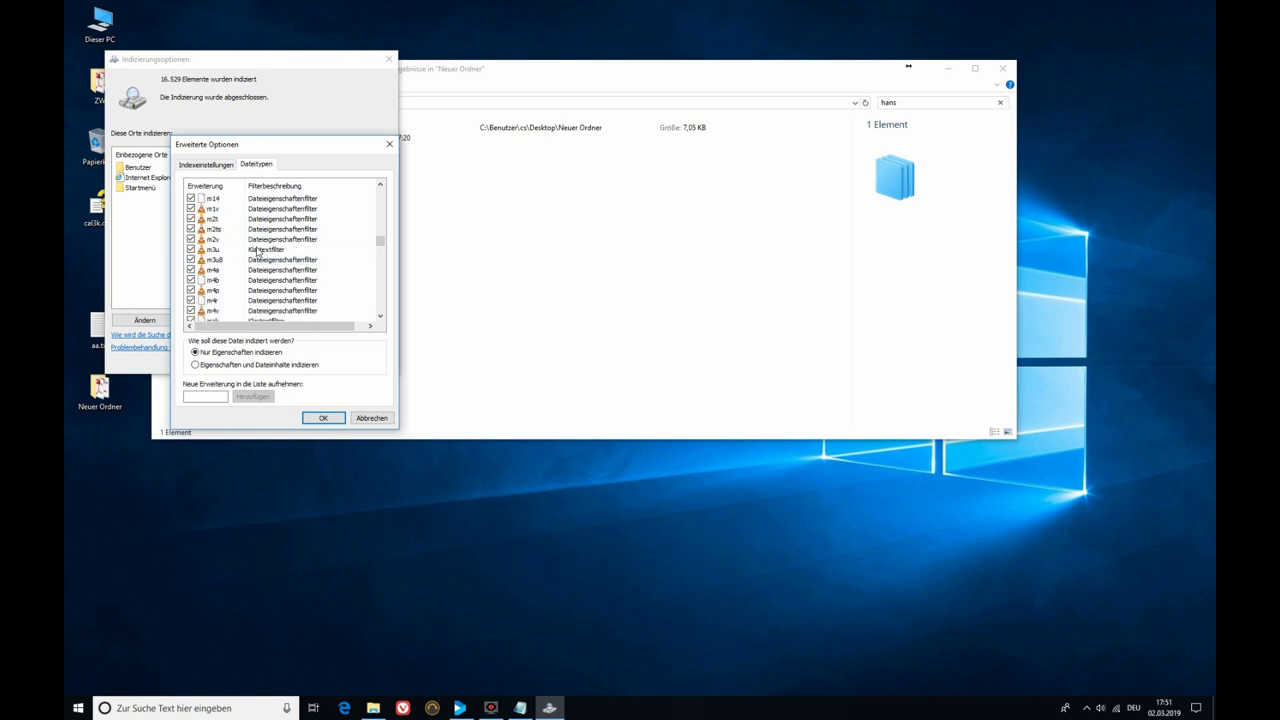
pyautogui.scroll(-10, 262, 248)
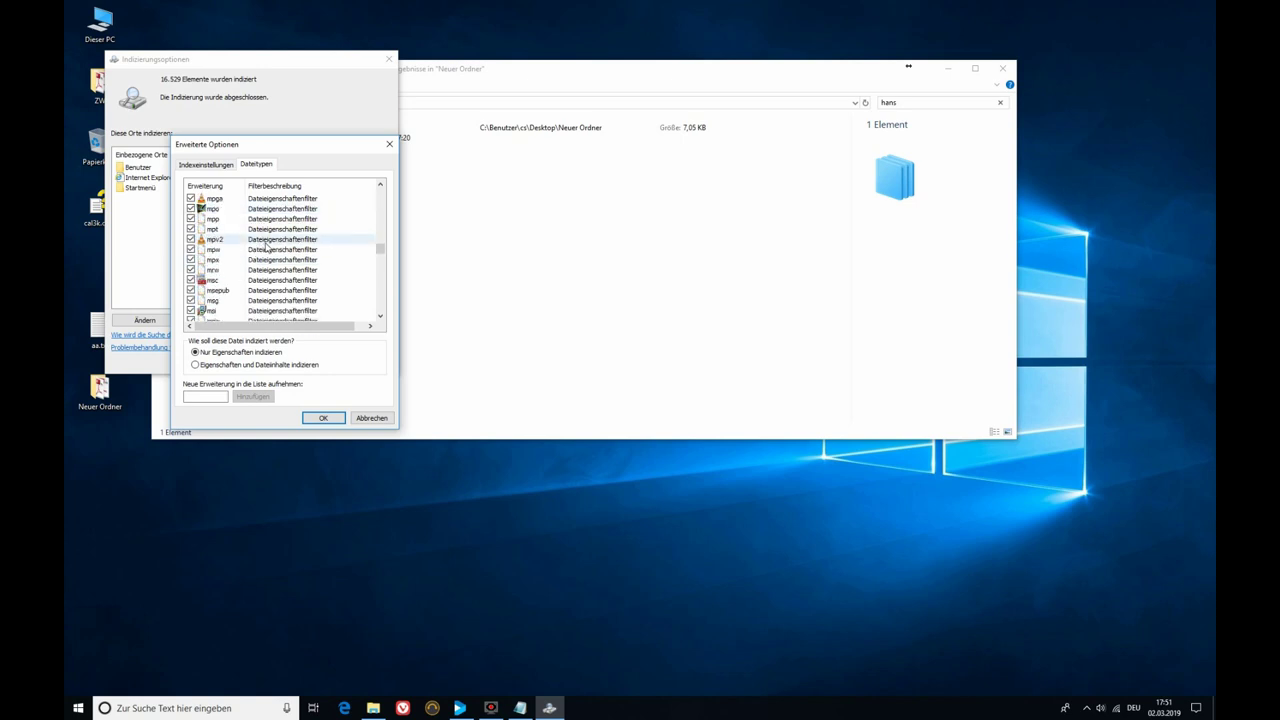
pyautogui.scroll(-10, 268, 248)
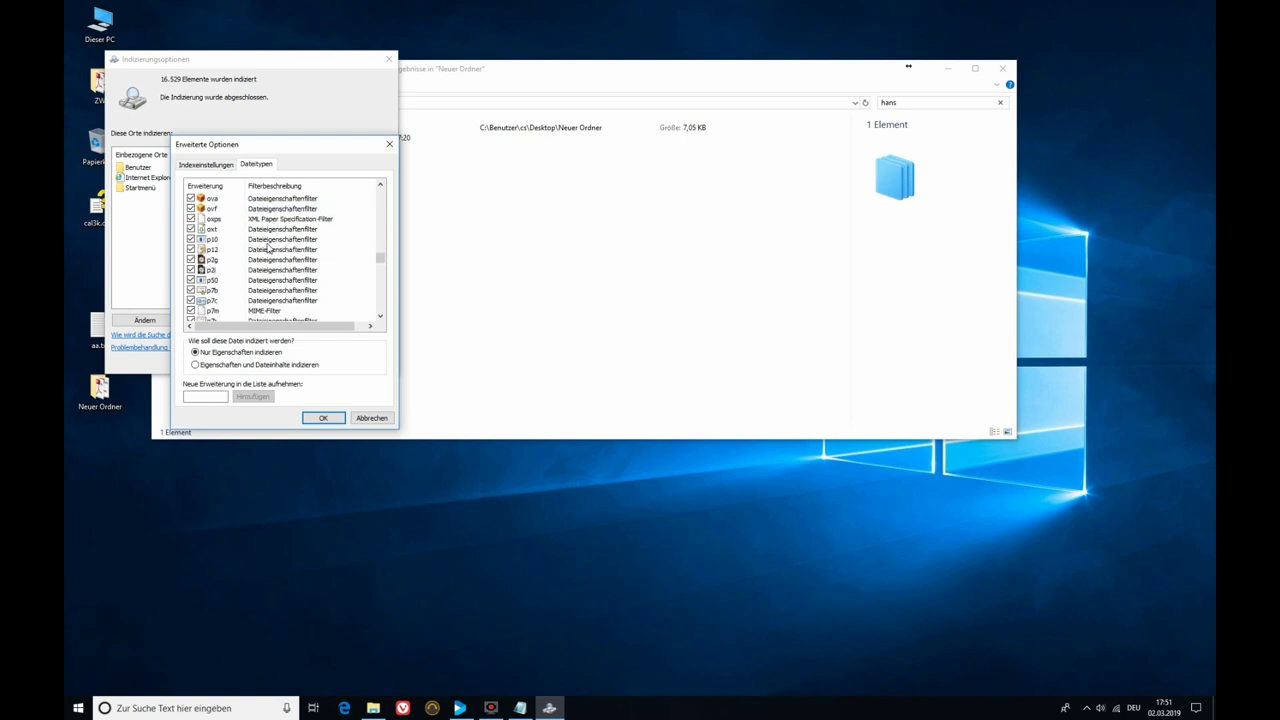
pyautogui.click(252, 270)
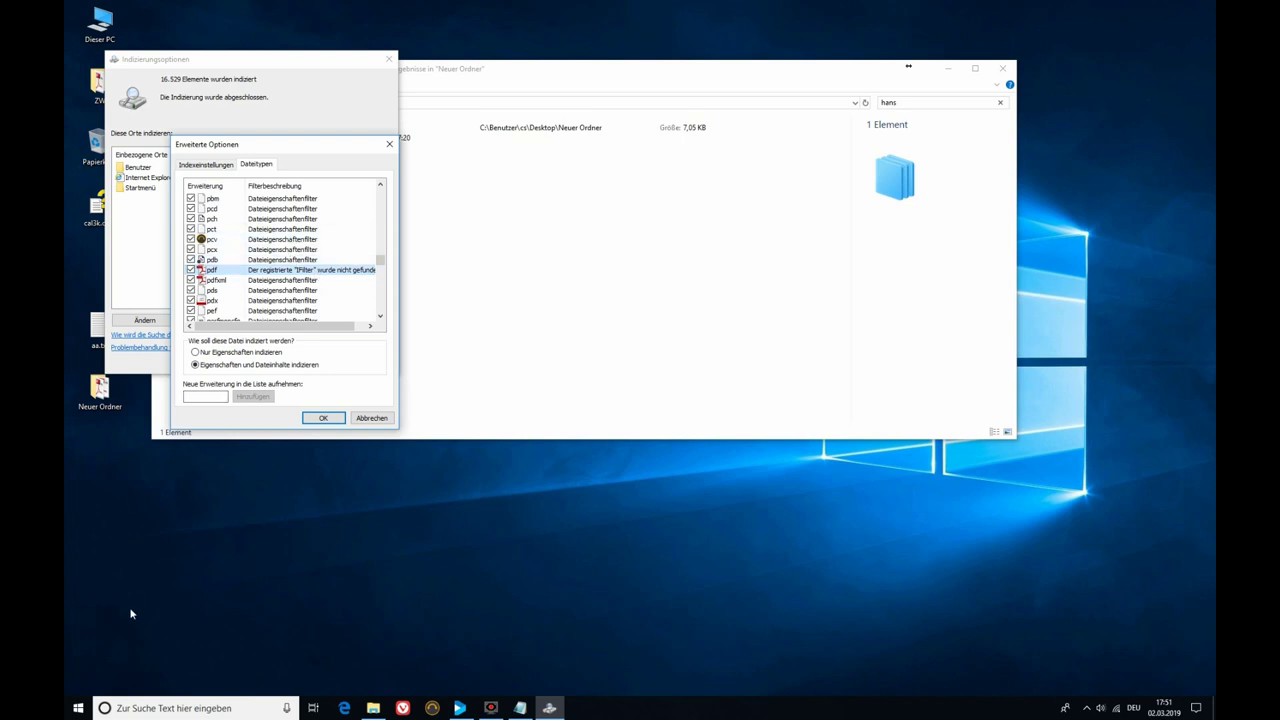
# Step: Find regedit with the Windows search, launch it with administrator rights and approve the elevation request
pyautogui.click(141, 708)
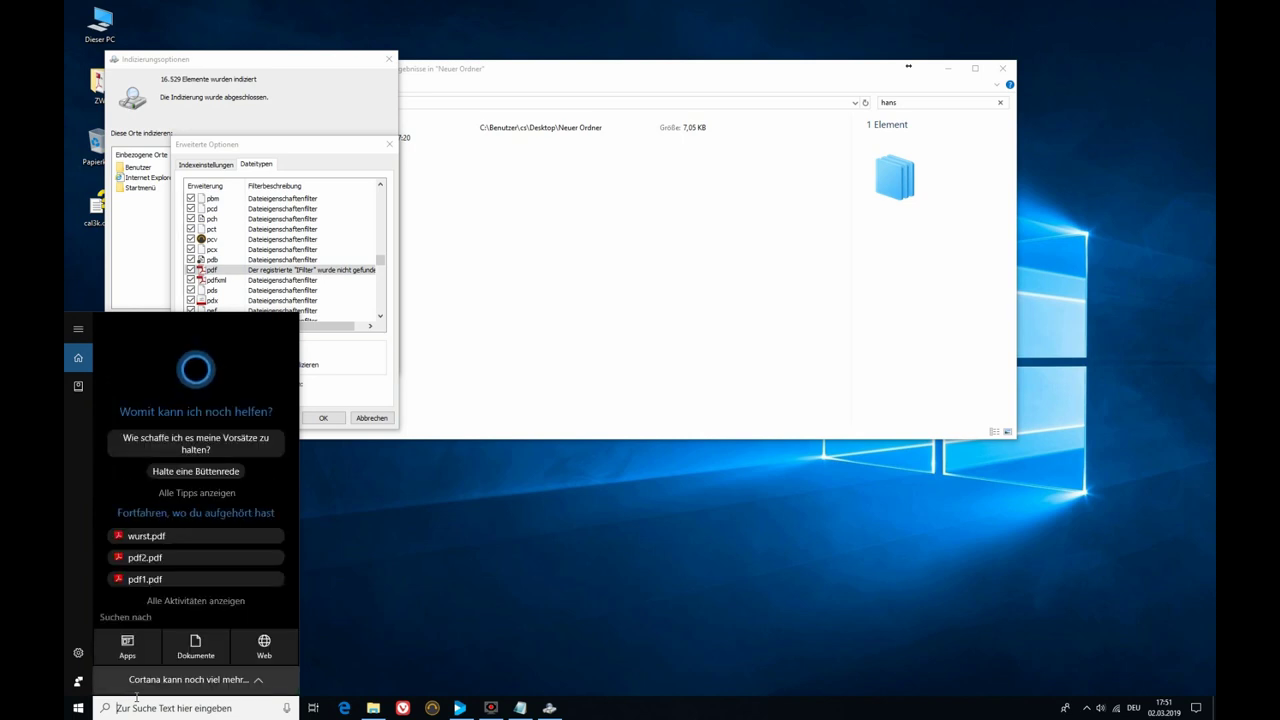
pyautogui.write('regedit')
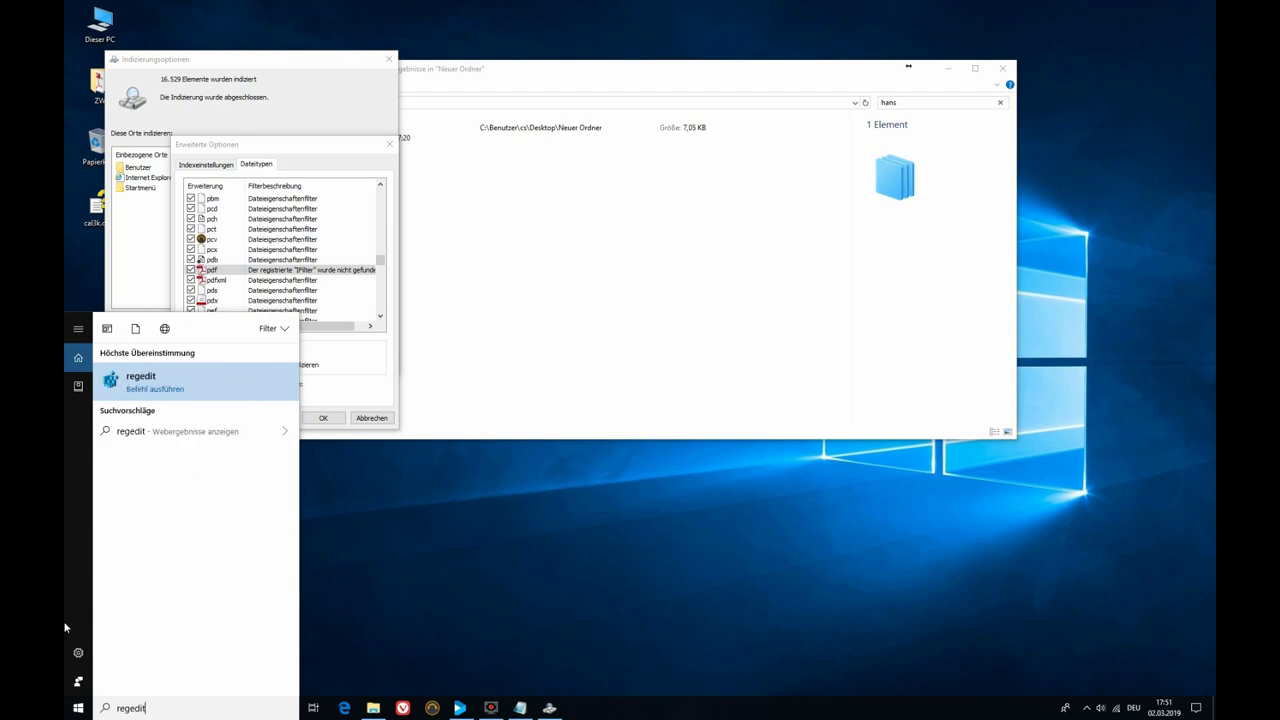
pyautogui.rightClick(144, 381)
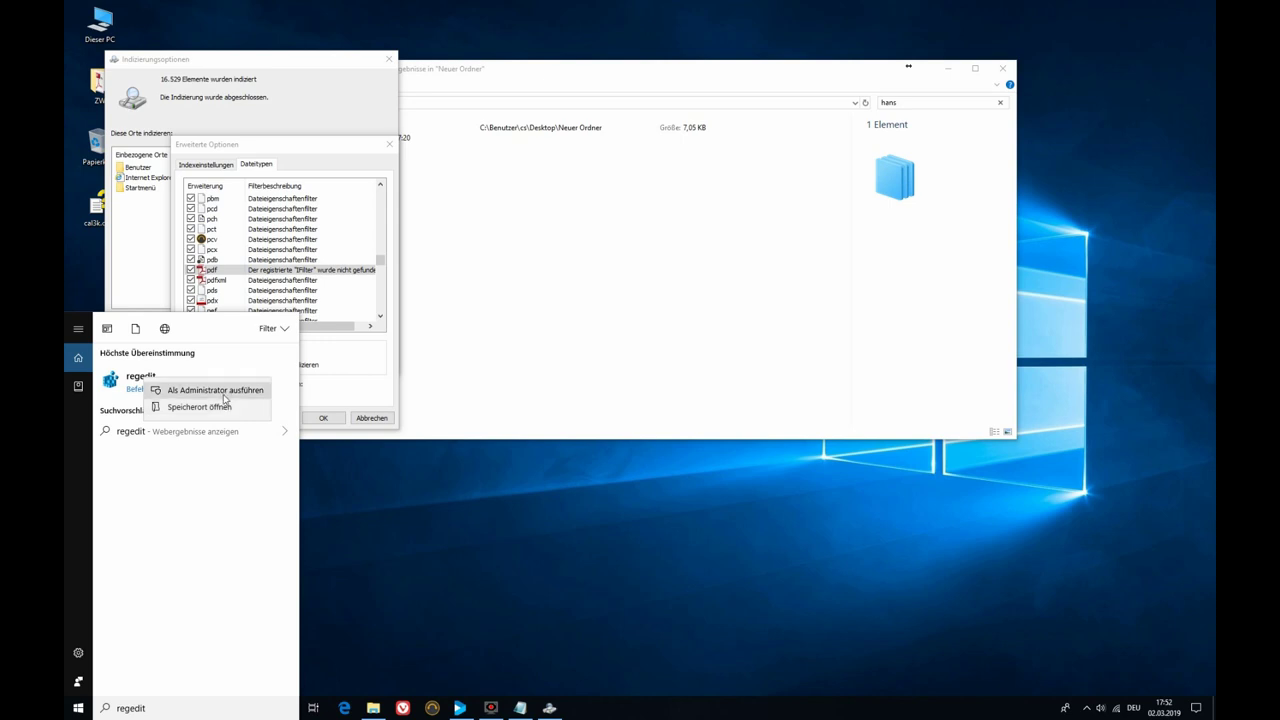
pyautogui.click(118, 385)
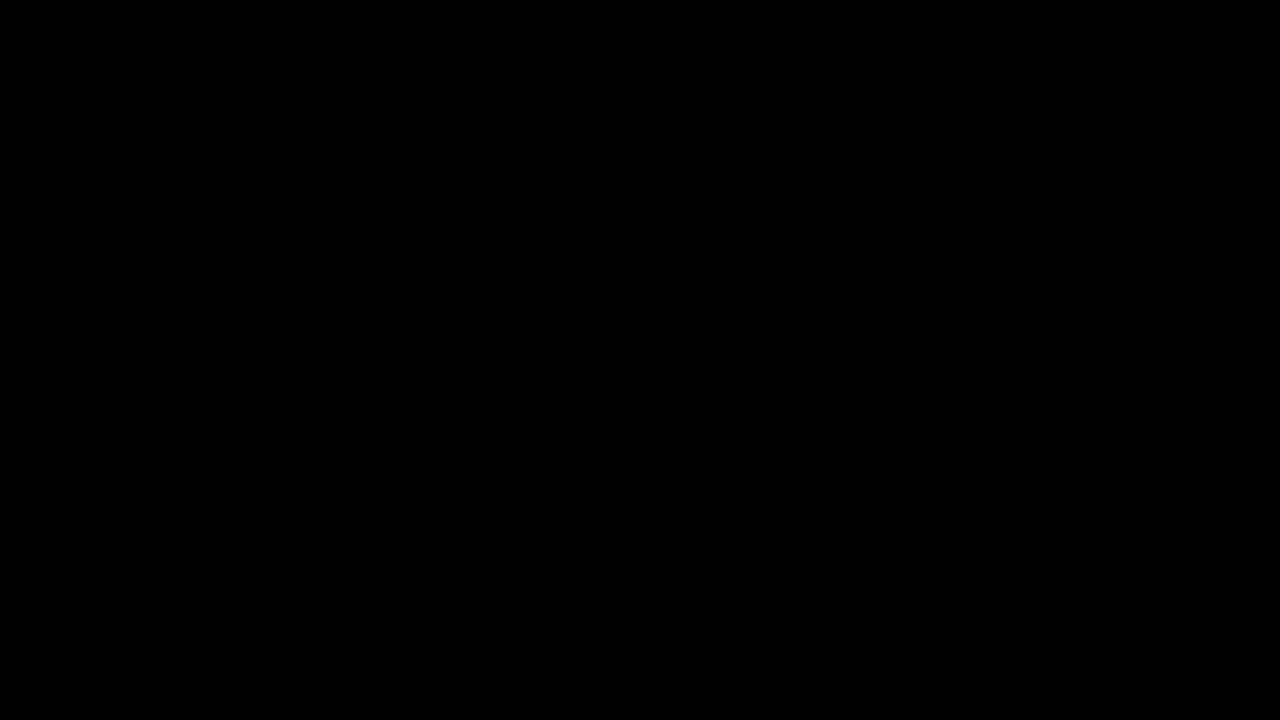
pyautogui.hotkey('alt', 'j')
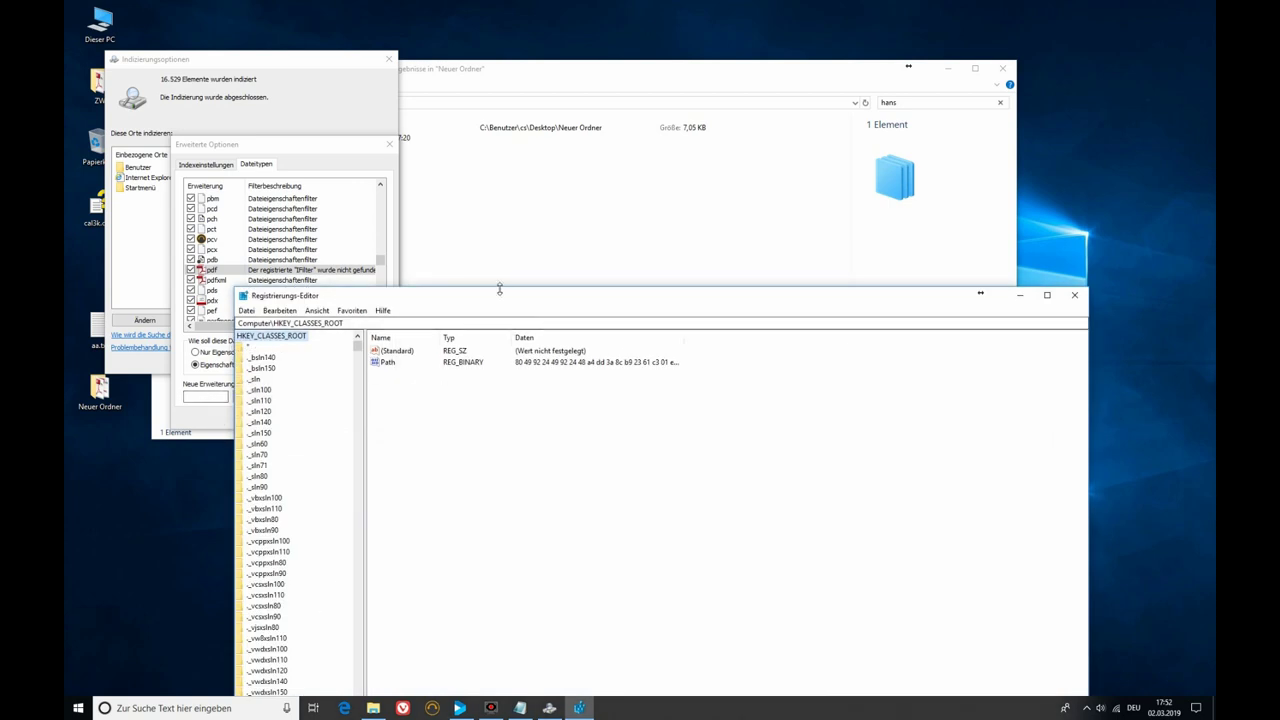
# Step: Move the registry editor window fully into view and collapse the HKEY_CLASSES_ROOT branch in the key tree
pyautogui.moveTo(498, 296); pyautogui.dragTo(506, 114)
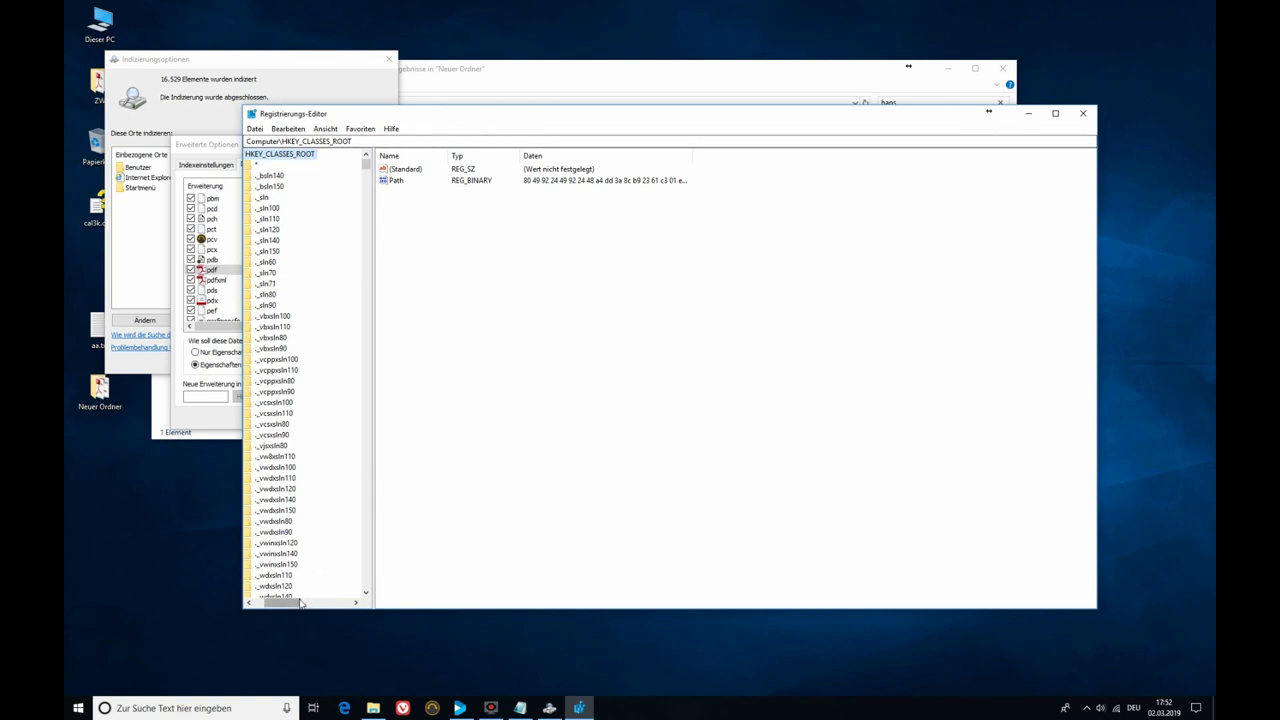
pyautogui.moveTo(300, 602); pyautogui.dragTo(268, 602)
pyautogui.click(261, 164)
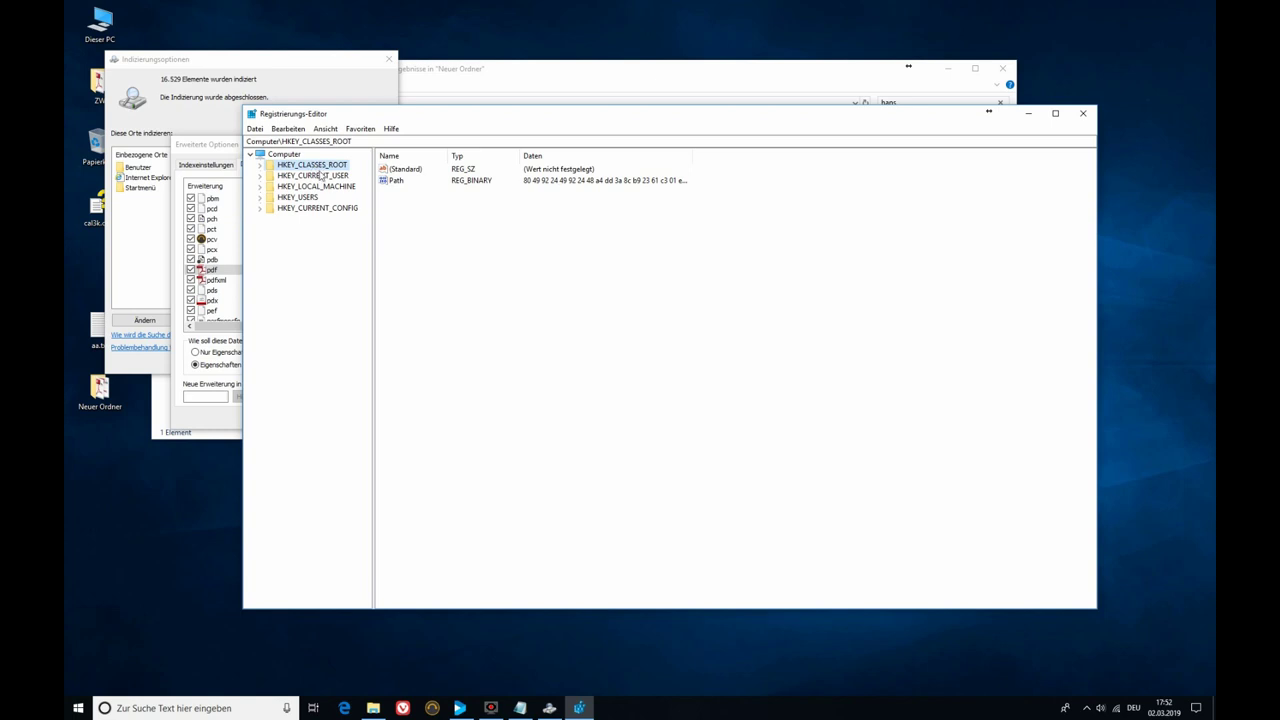
# Step: Expand HKEY_CLASSES_ROOT, find the .pdf key in it and open its PersistentHandler subkey
pyautogui.click(261, 166)
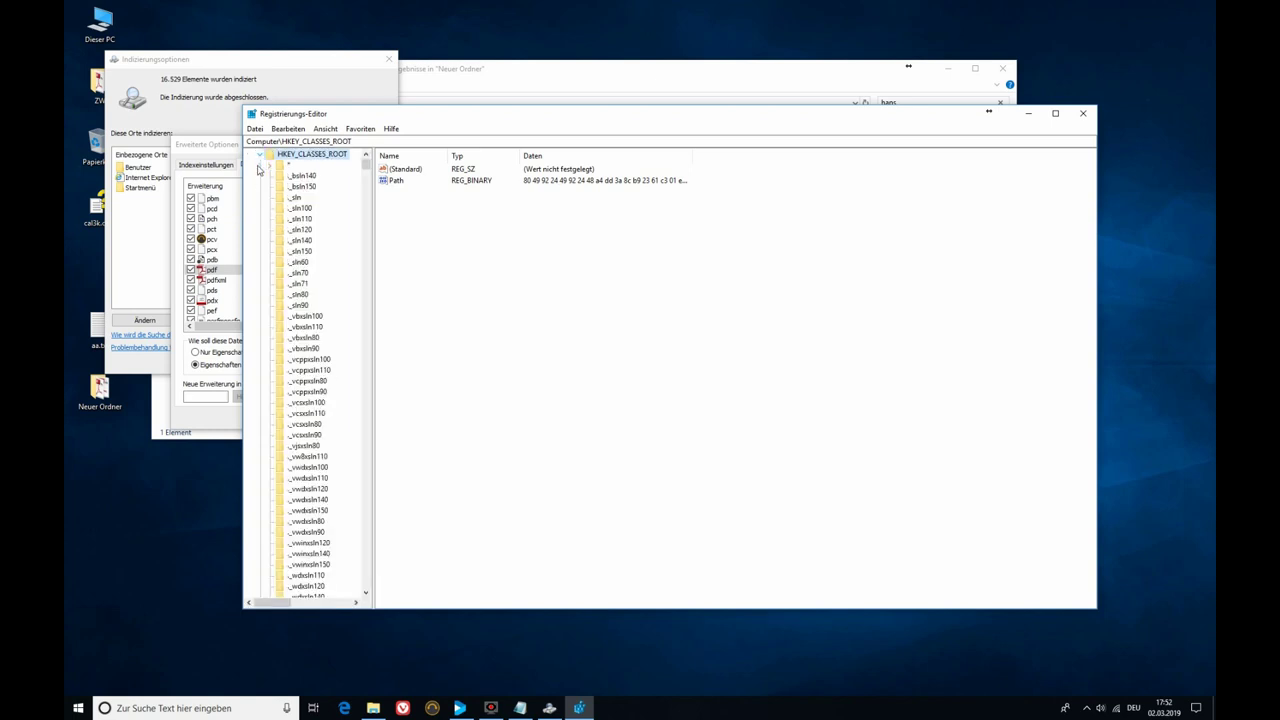
pyautogui.scroll(-9, 312, 243)
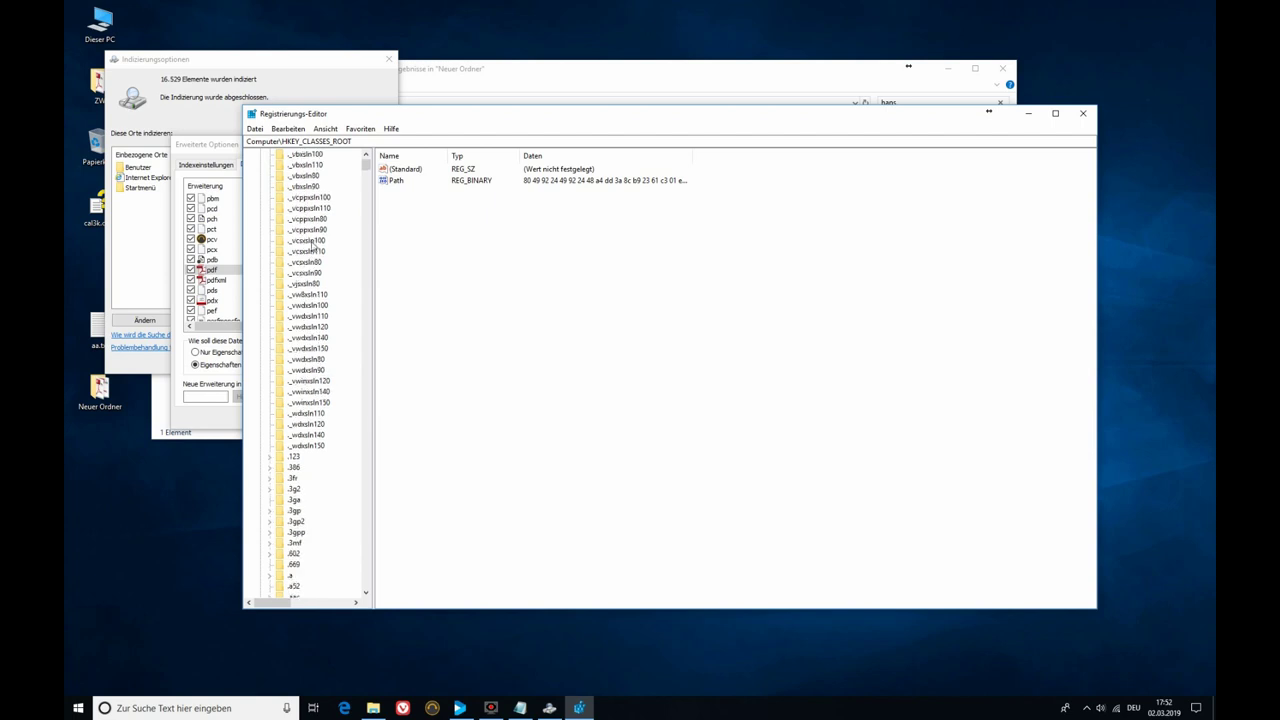
pyautogui.scroll(-10, 316, 243)
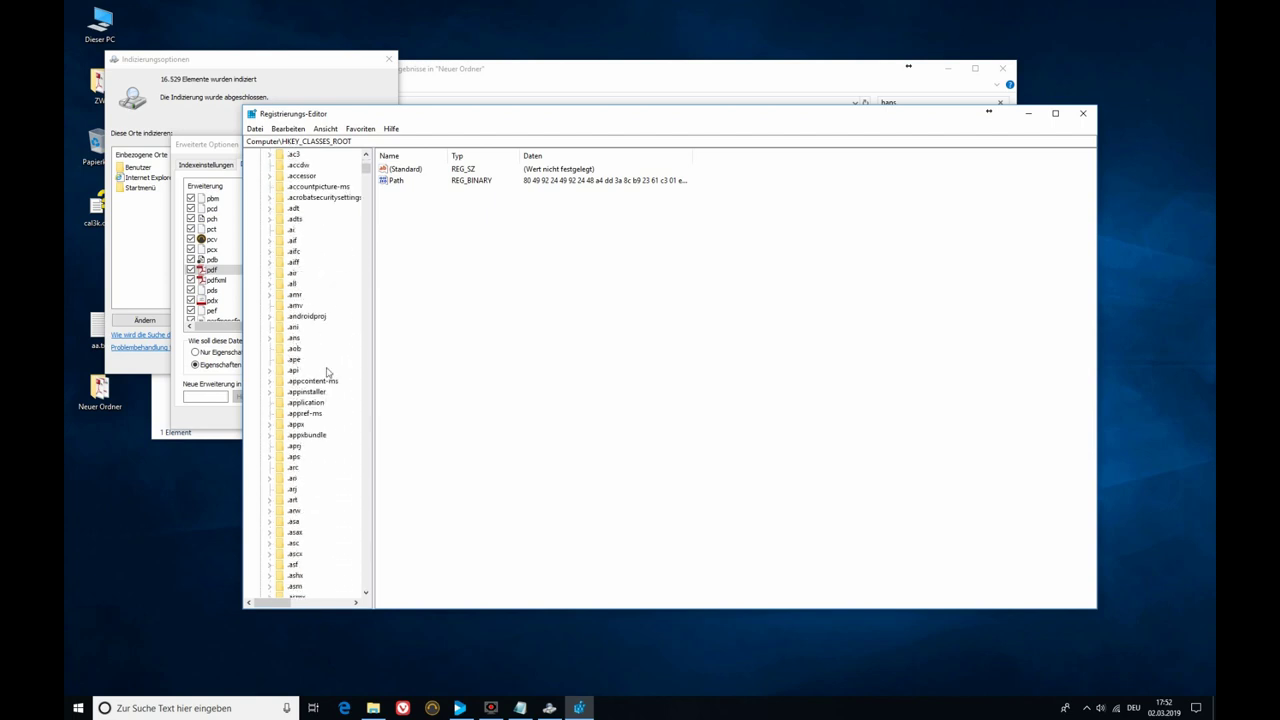
pyautogui.scroll(-20, 322, 395)
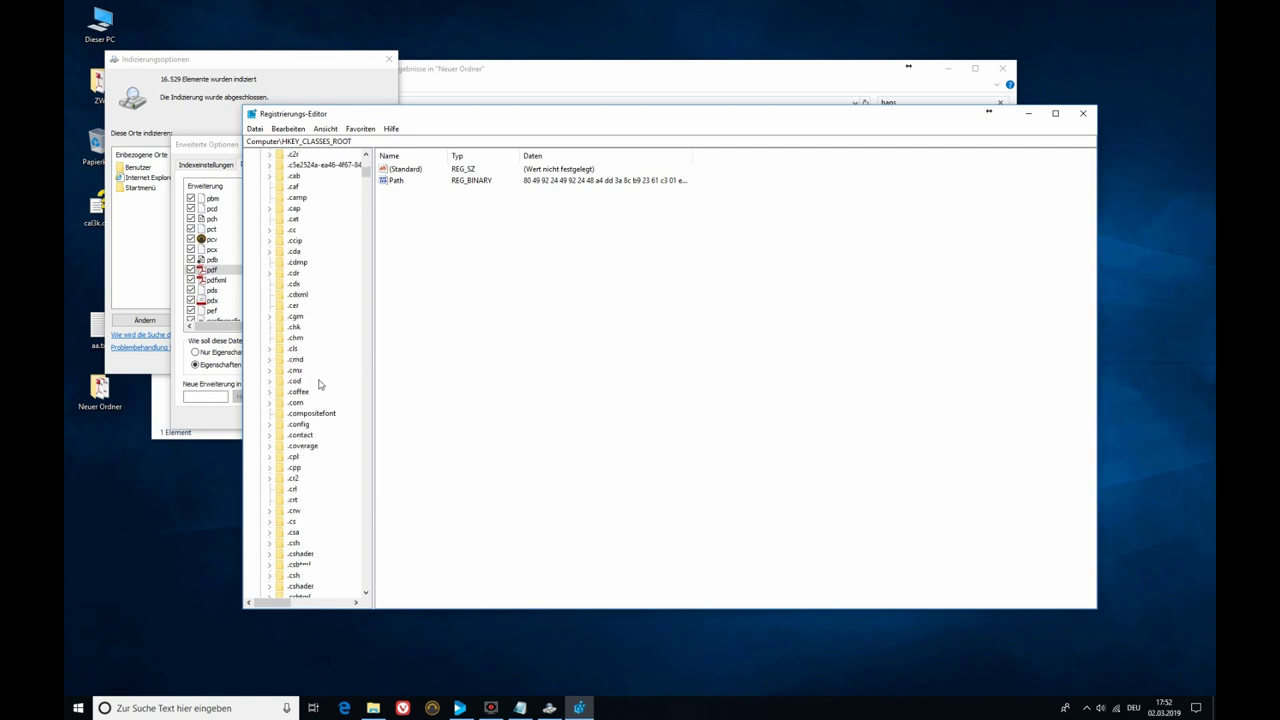
pyautogui.scroll(-20, 318, 380)
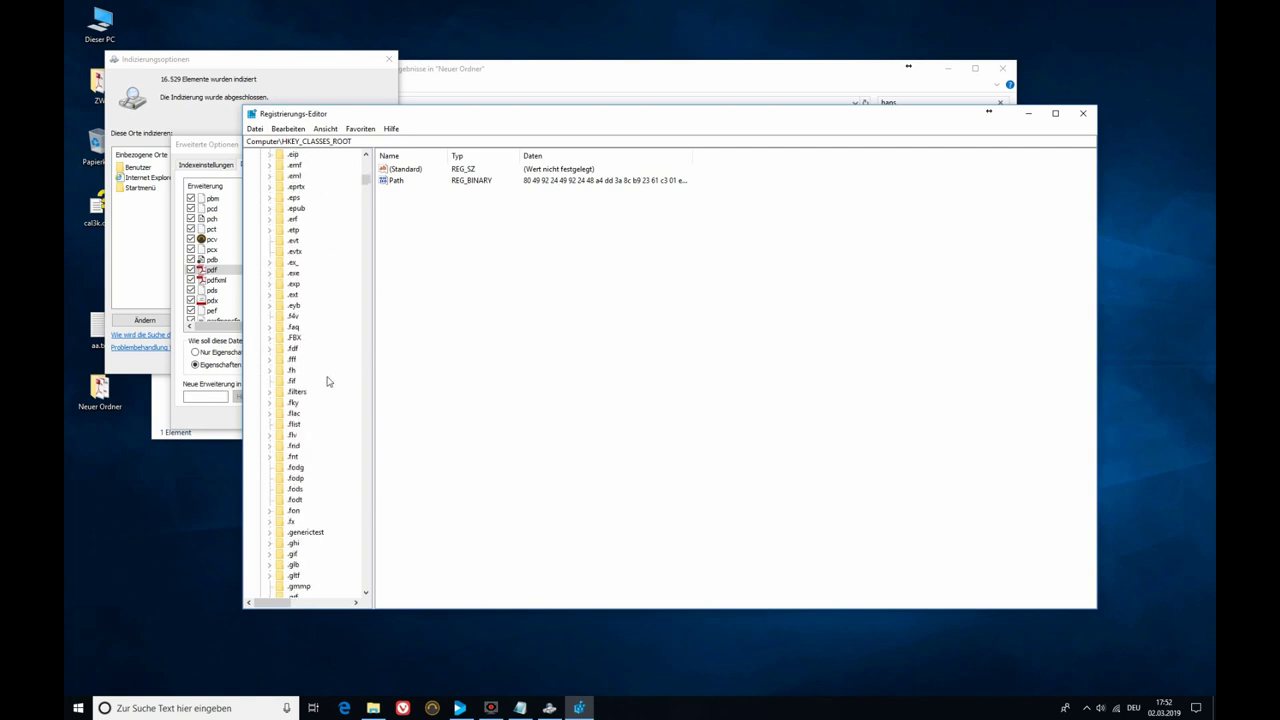
pyautogui.scroll(-20, 334, 374)
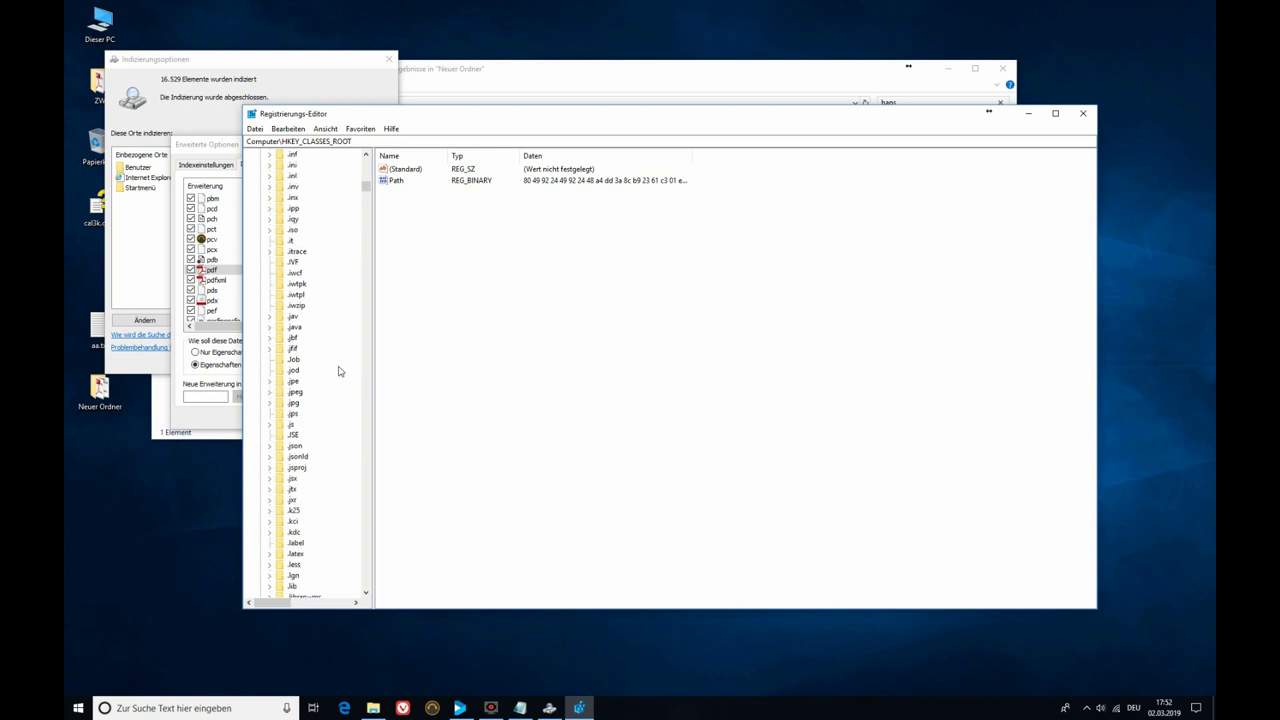
pyautogui.scroll(-20, 335, 371)
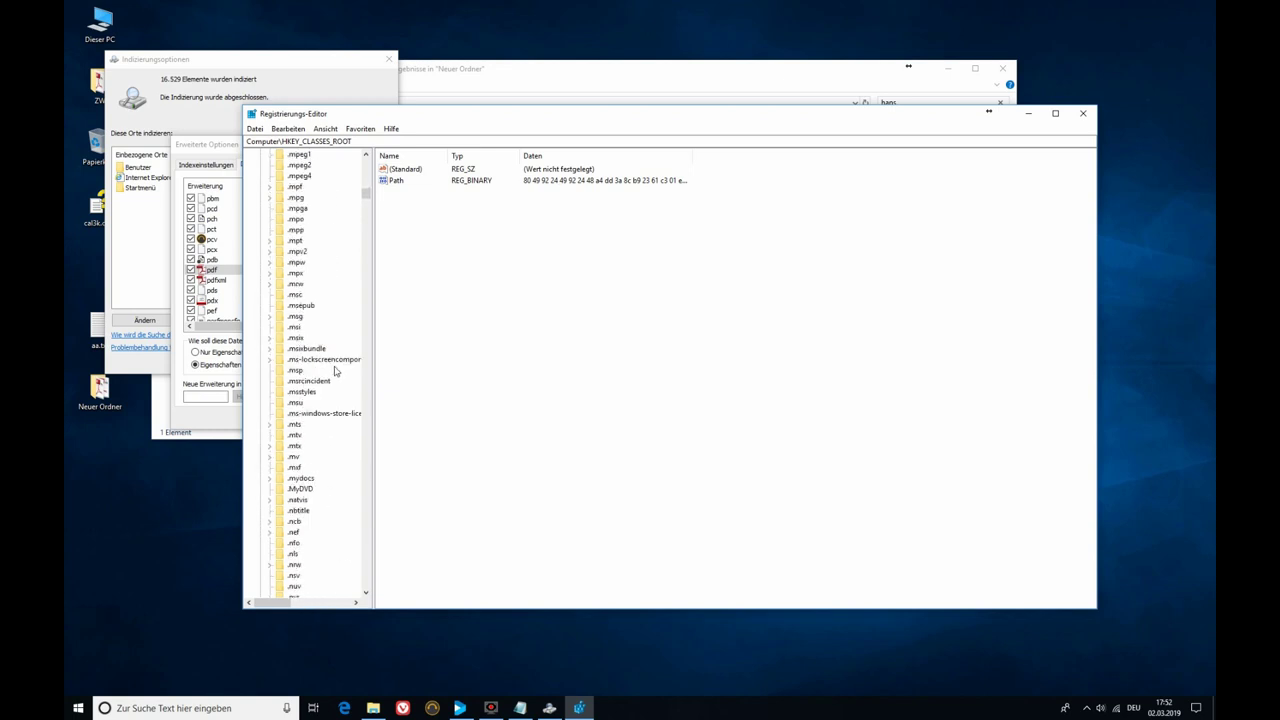
pyautogui.scroll(-14, 333, 372)
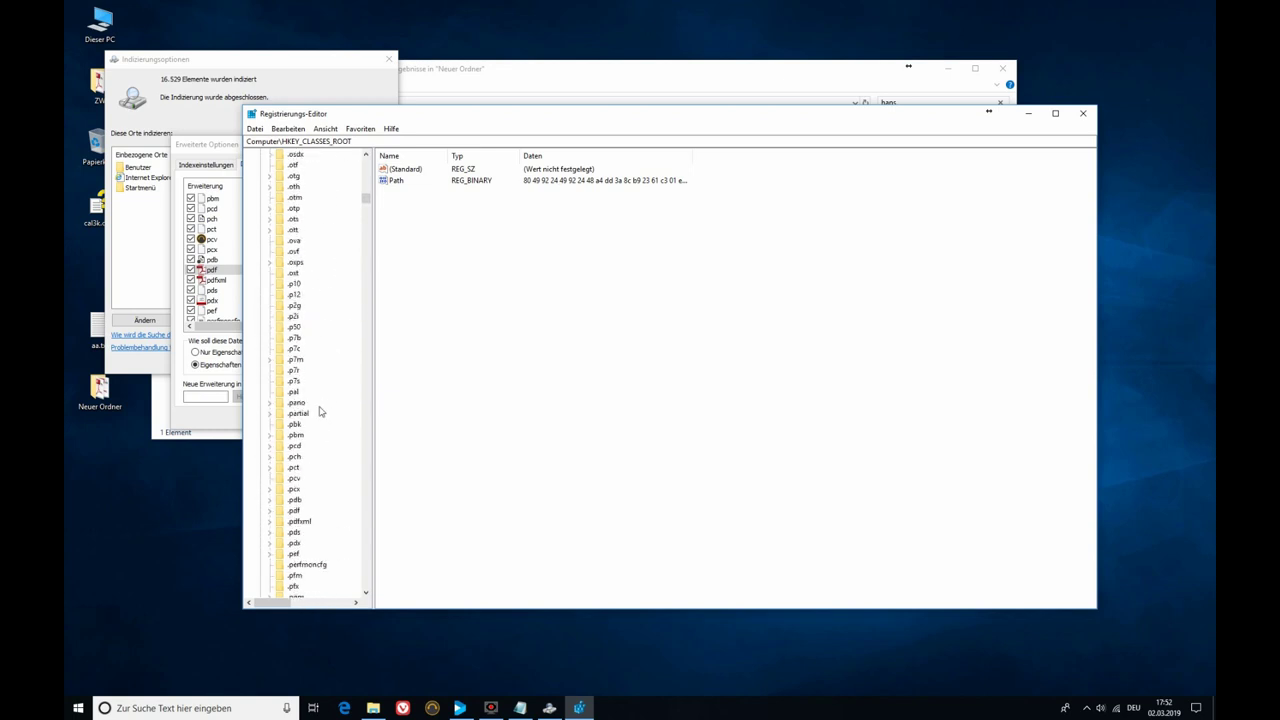
pyautogui.click(290, 510)
pyautogui.scroll(-4, 337, 440)
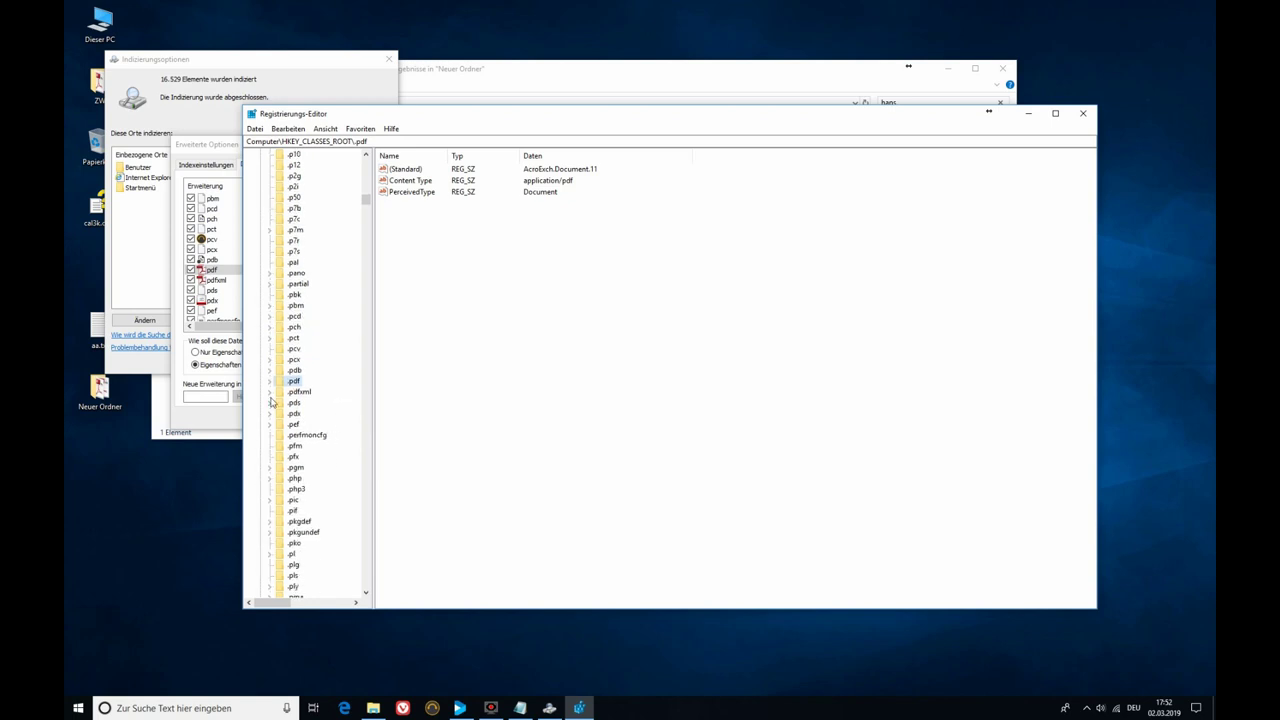
pyautogui.click(269, 381)
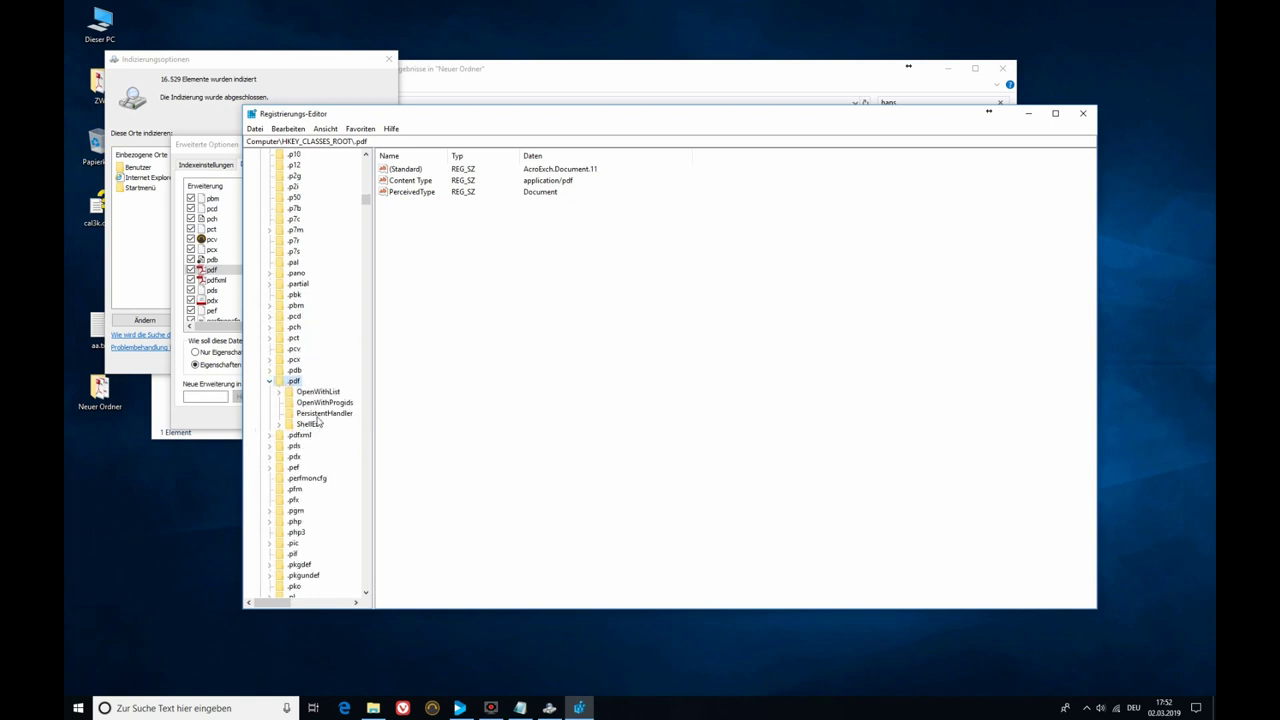
pyautogui.click(318, 413)
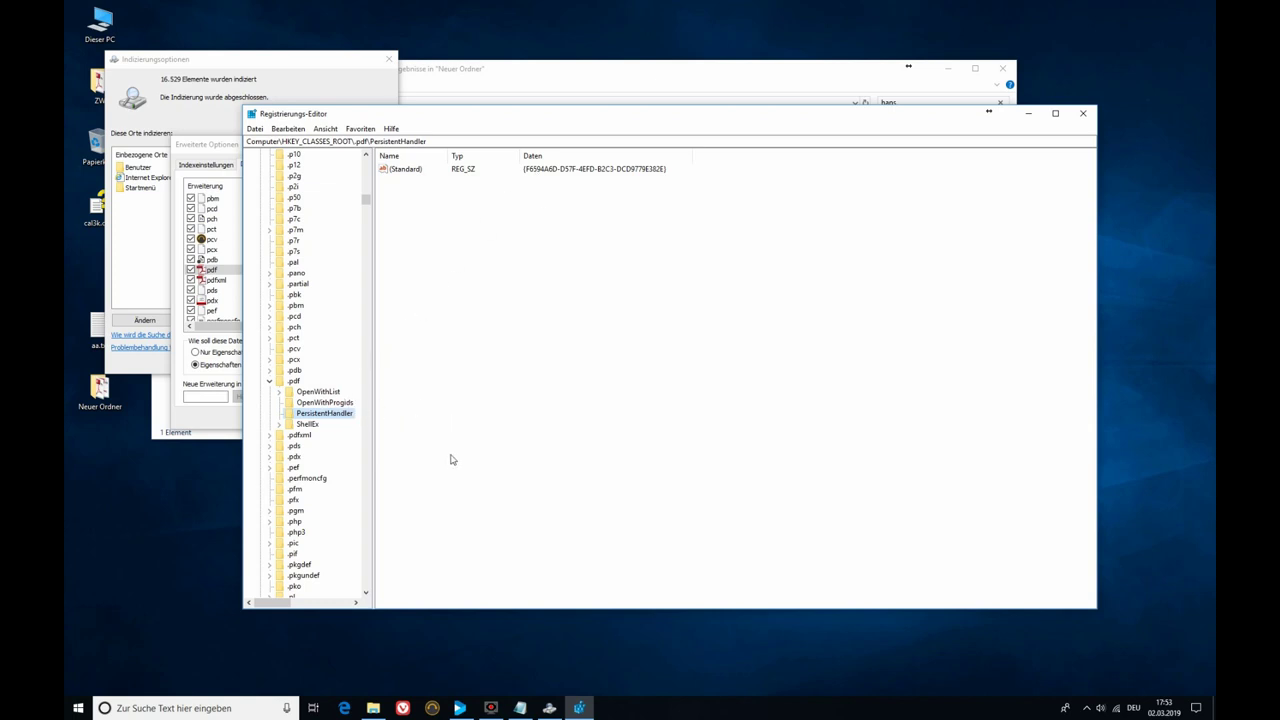
# Step: Switch to aa.txt in the text editor, copy the GUID 1AA9BF05-9A97-48c1-BA28-D9DCE795E93C and minimize the file's window
pyautogui.click(521, 708)
pyautogui.moveTo(537, 149); pyautogui.dragTo(369, 146)
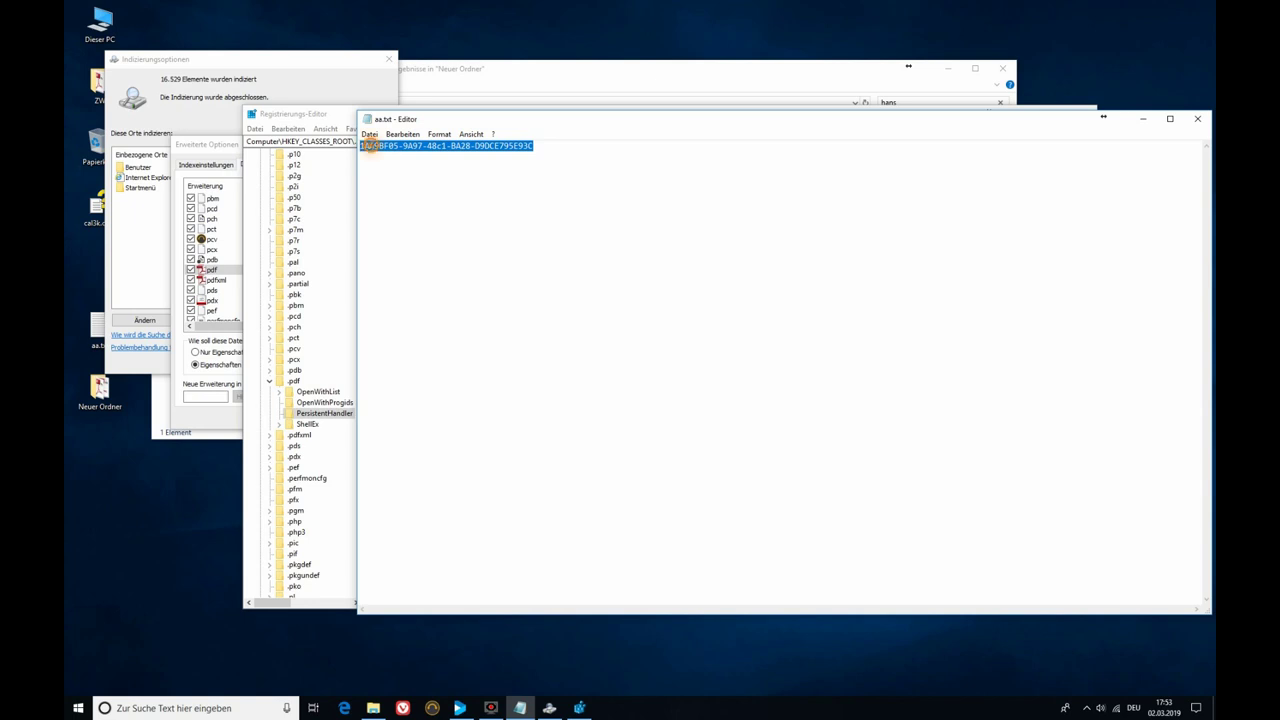
pyautogui.rightClick(369, 146)
pyautogui.click(396, 185)
pyautogui.click(1143, 119)
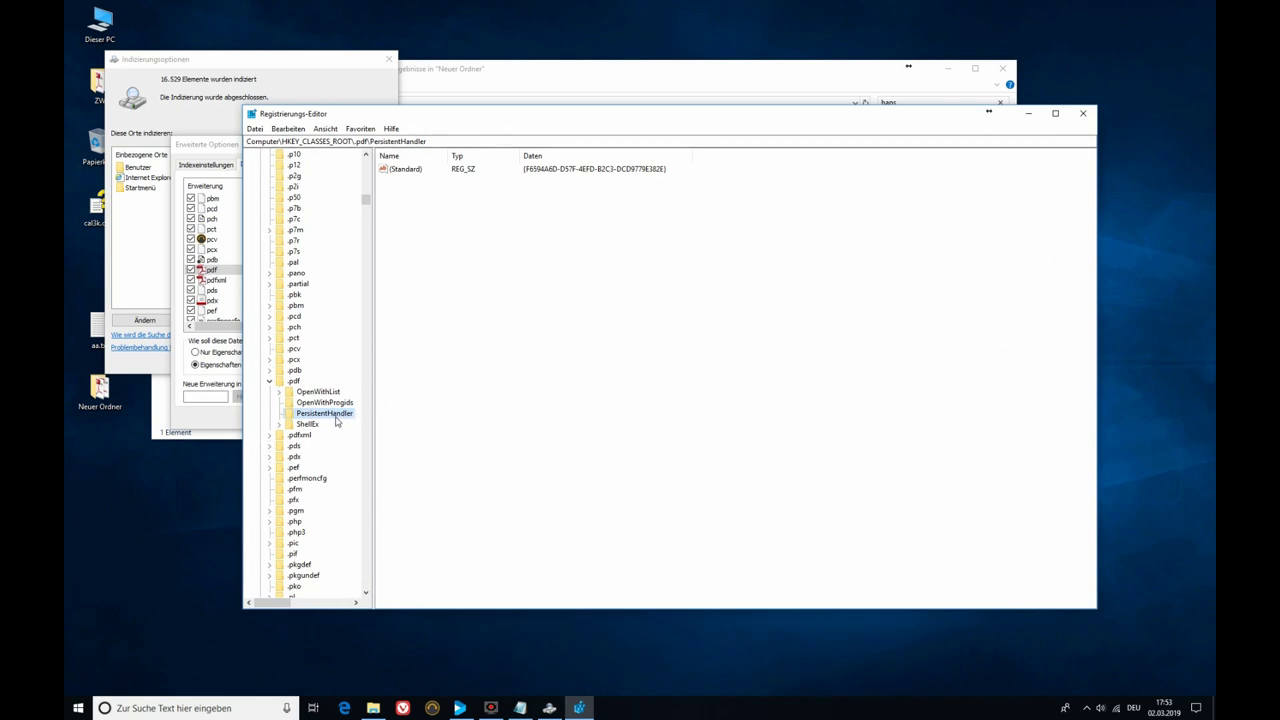
# Step: Set the (Standard) value of the .pdf PersistentHandler key to {1AA9BF05-9A97-48c1-BA28-D9DCE795E93C}, keeping the curly braces
pyautogui.click(554, 174)
pyautogui.doubleClick(408, 172)
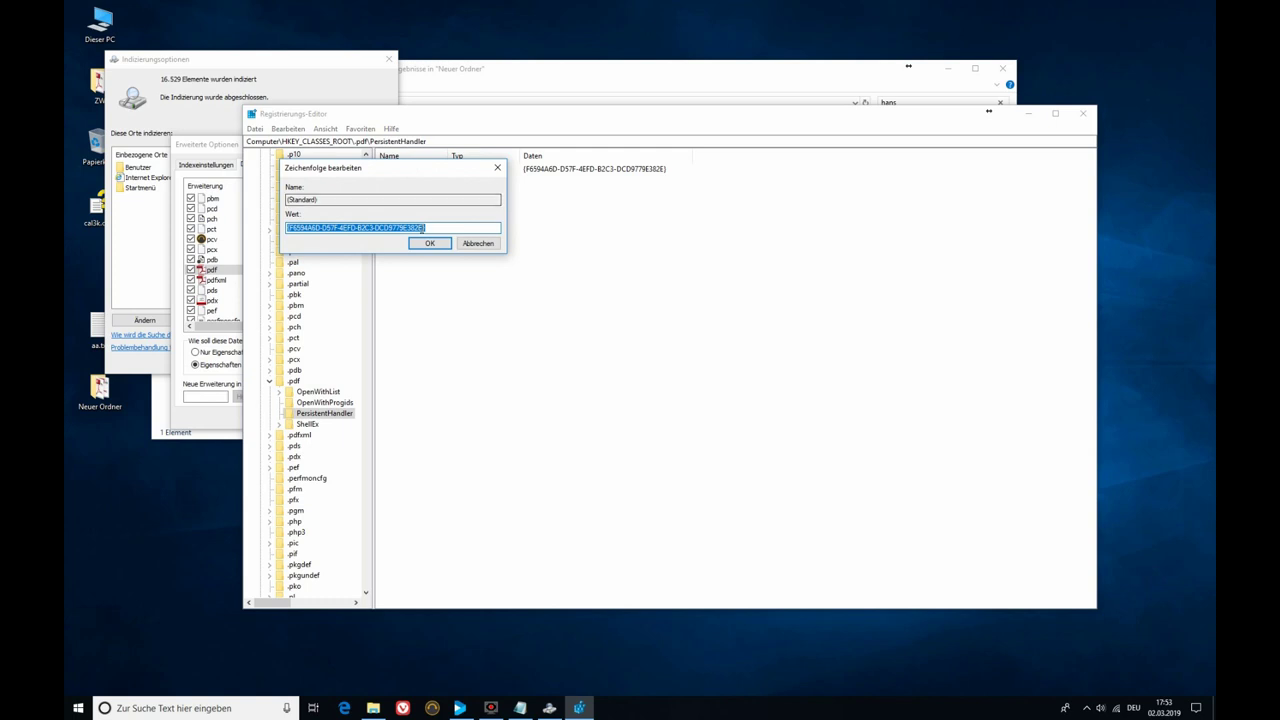
pyautogui.click(290, 228)
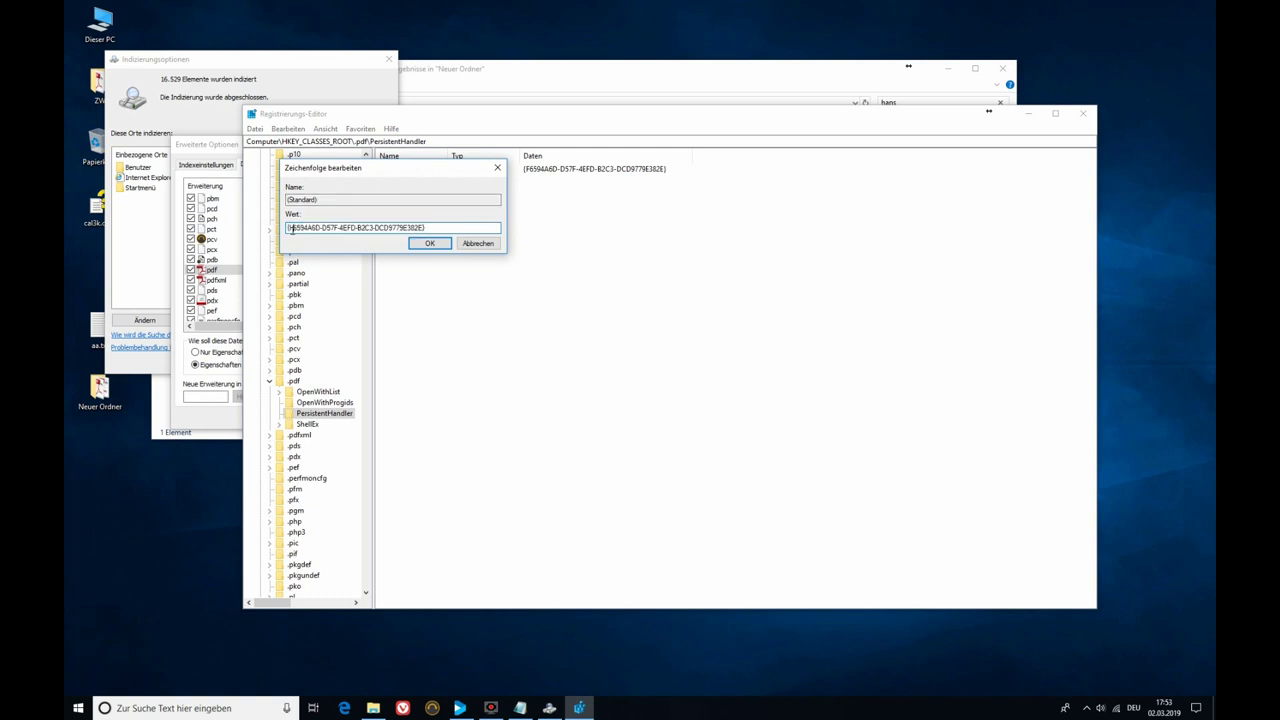
pyautogui.moveTo(290, 228); pyautogui.dragTo(420, 228)
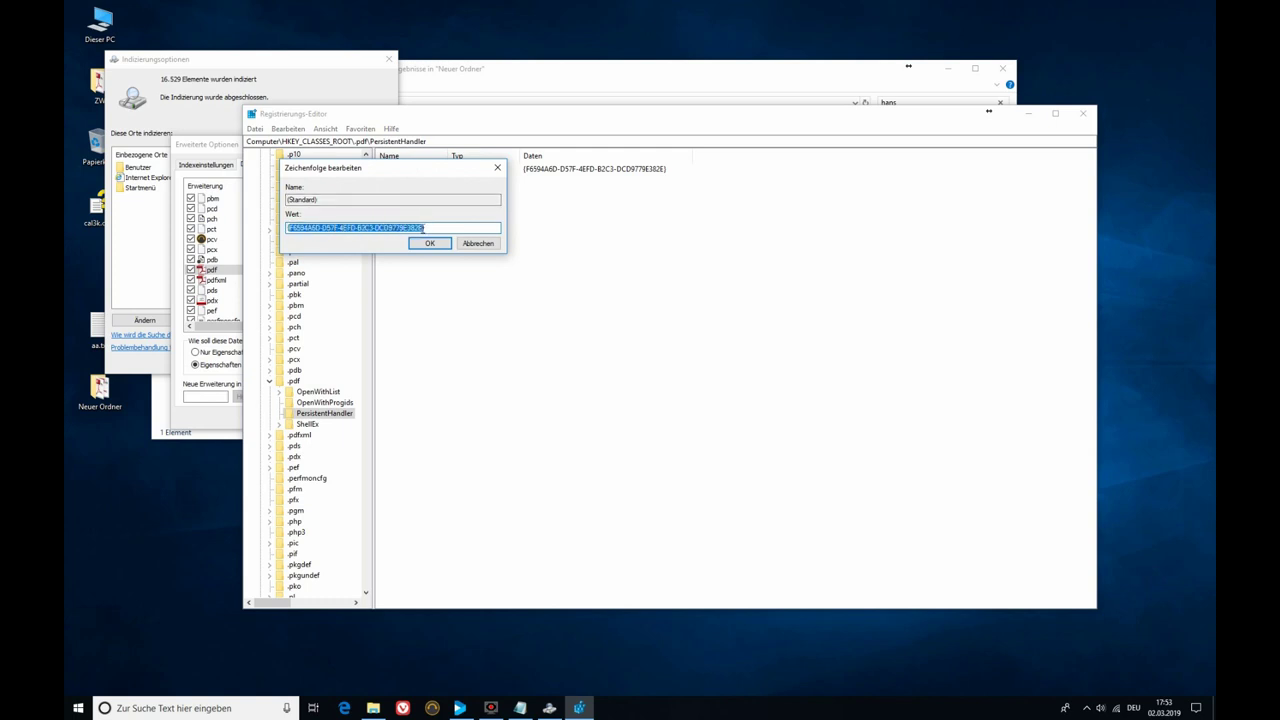
pyautogui.hotkey('ctrl', 'v')
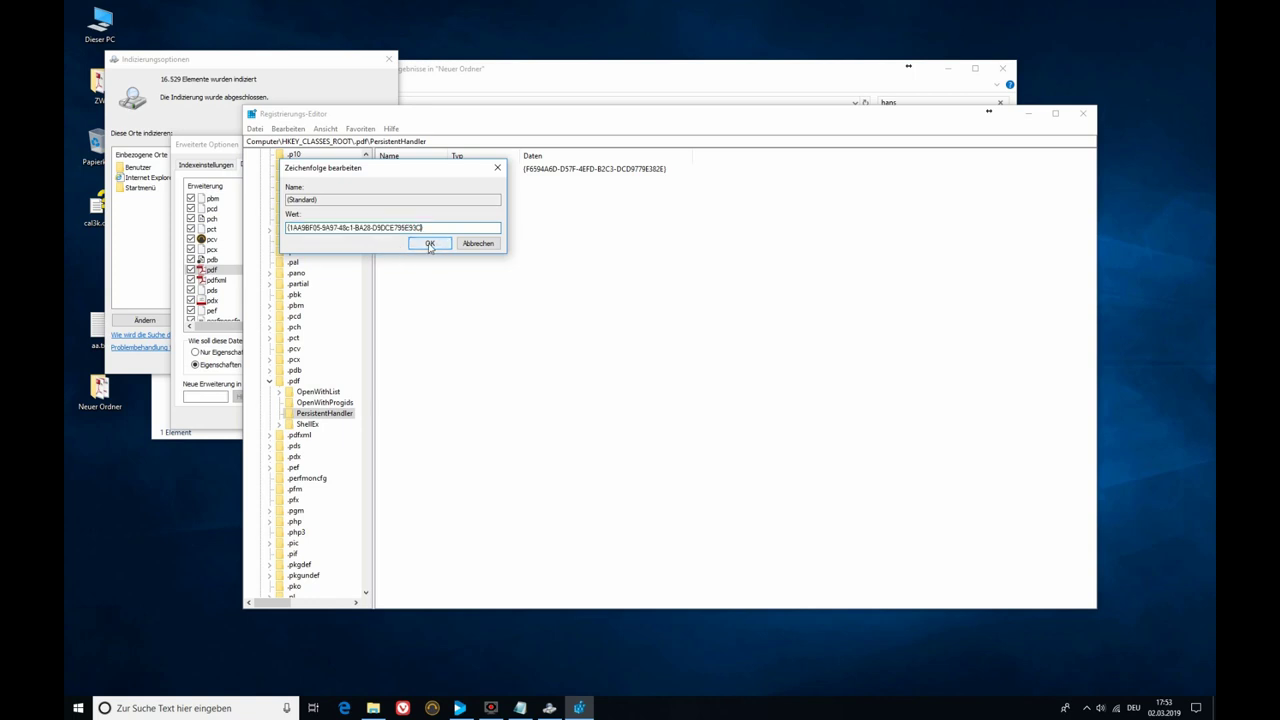
pyautogui.click(430, 244)
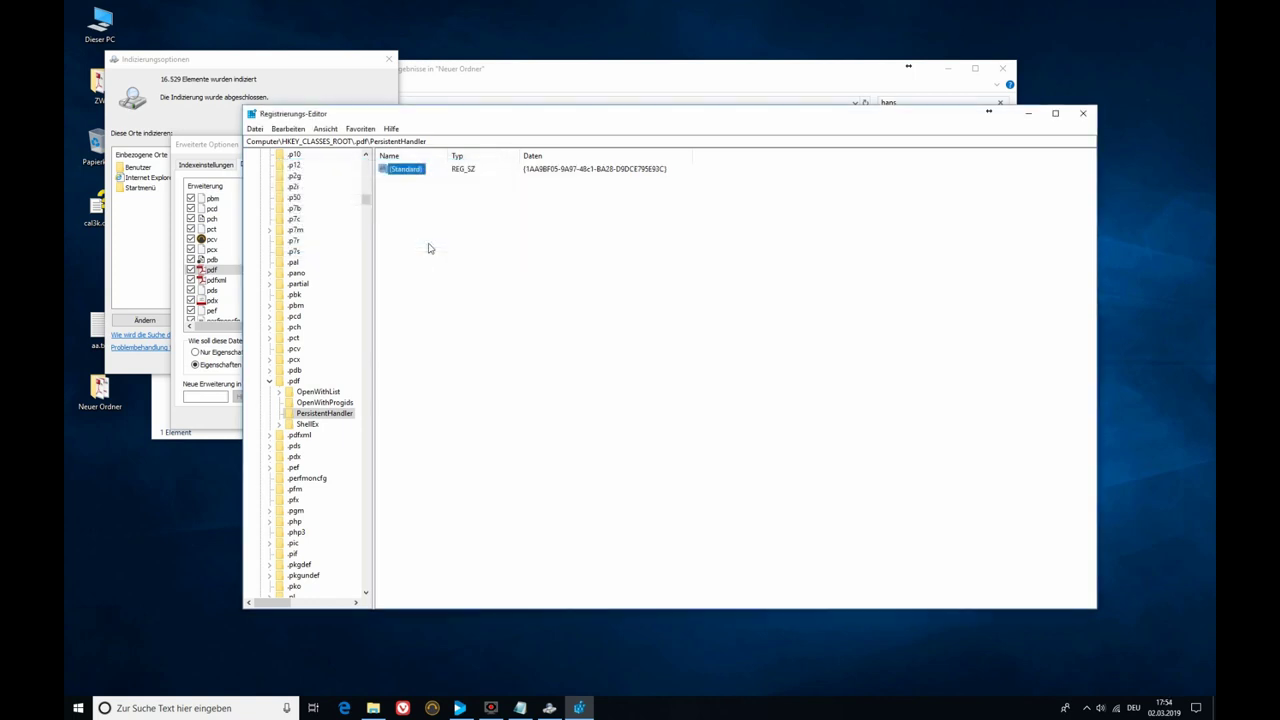
# Step: Close the registry editor and dismiss the advanced options and indexing options dialogs without changes
pyautogui.click(1084, 116)
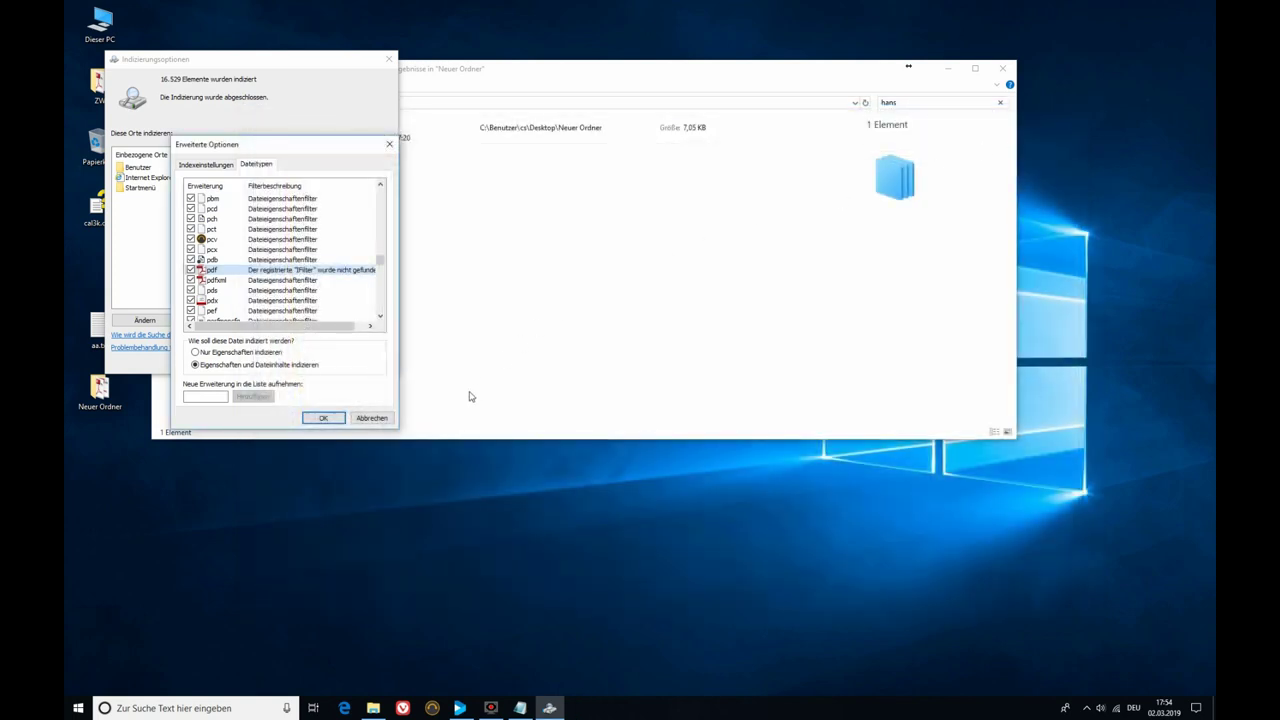
pyautogui.click(369, 417)
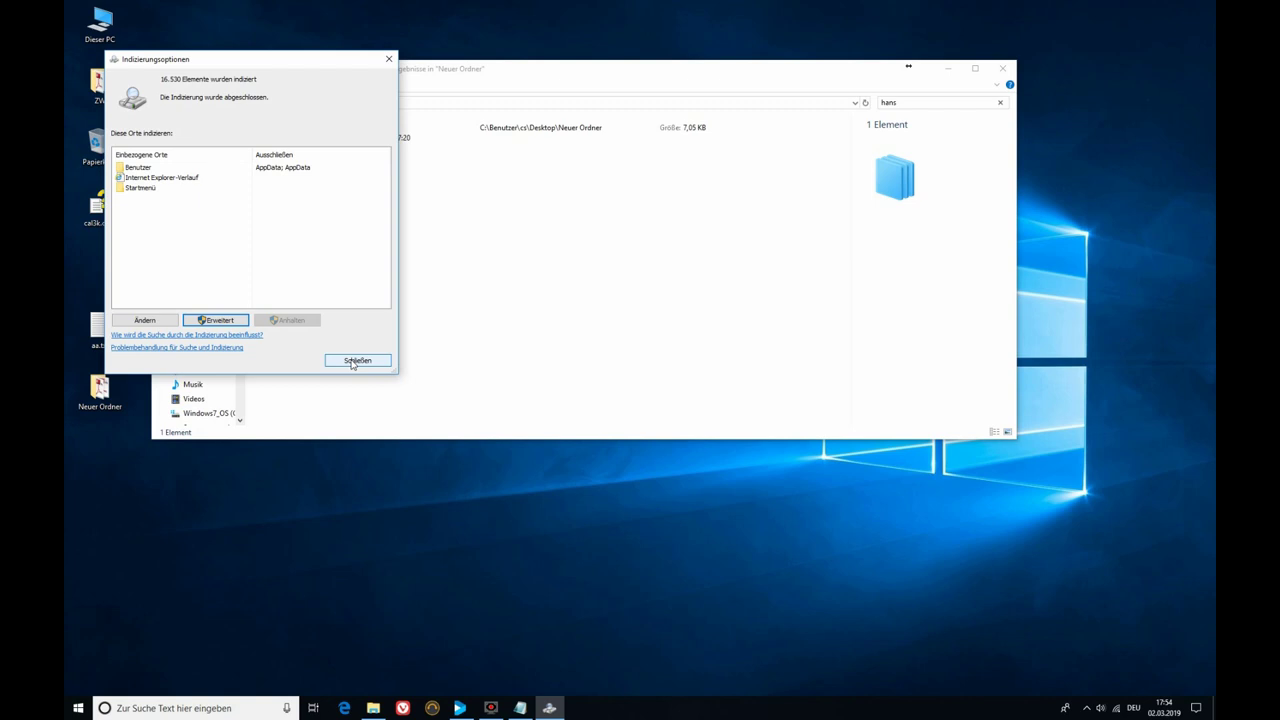
pyautogui.click(352, 362)
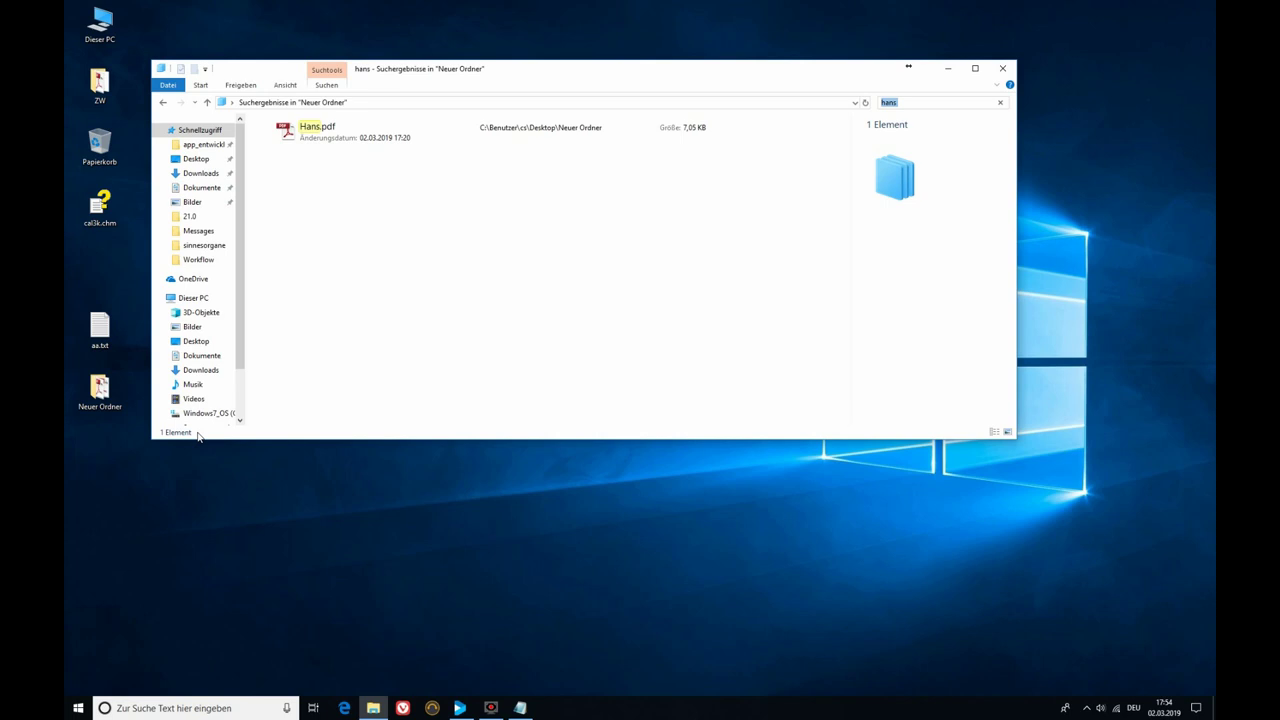
# Step: Search Windows for "diens" and launch the Dienste management console
pyautogui.click(124, 708)
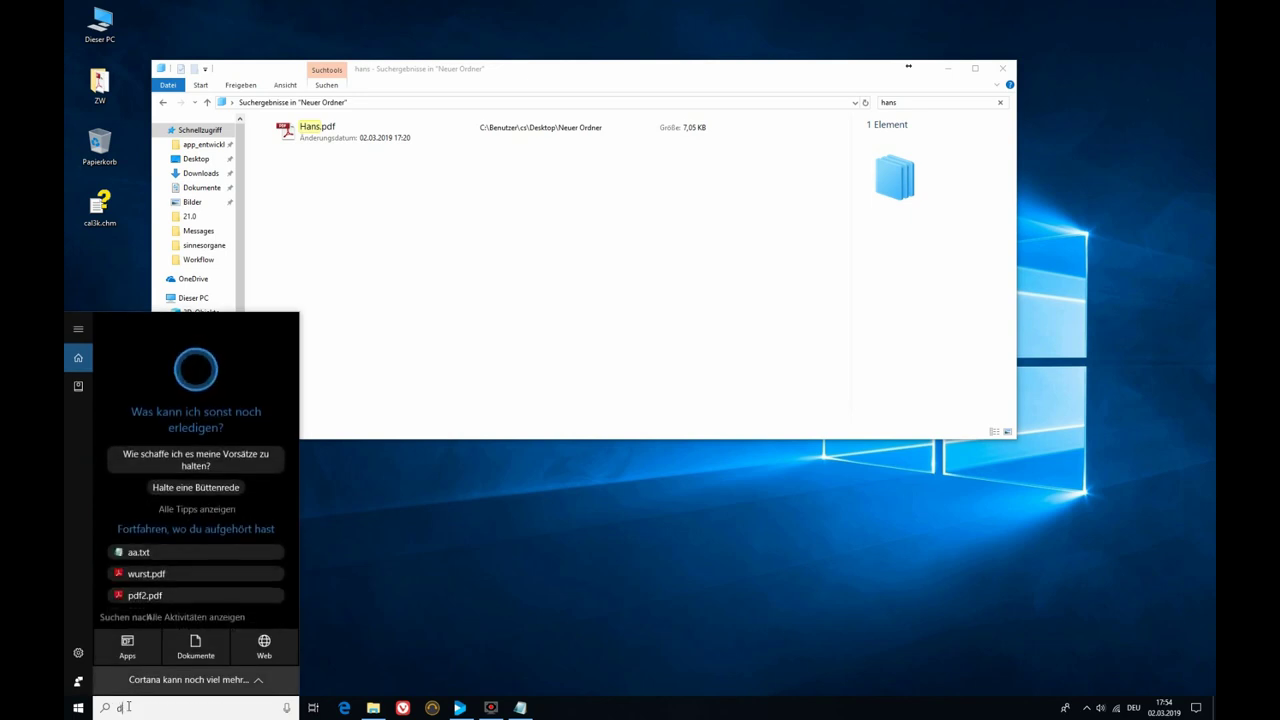
pyautogui.write('diens')
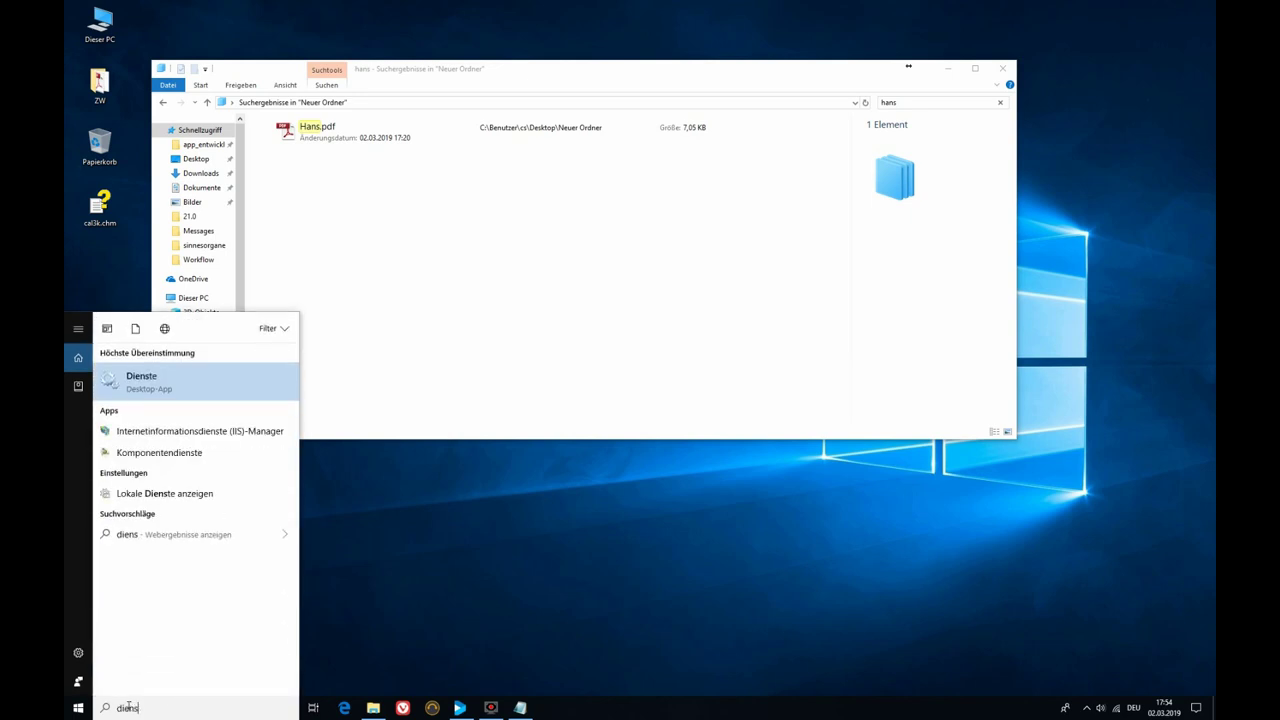
pyautogui.press('Return')
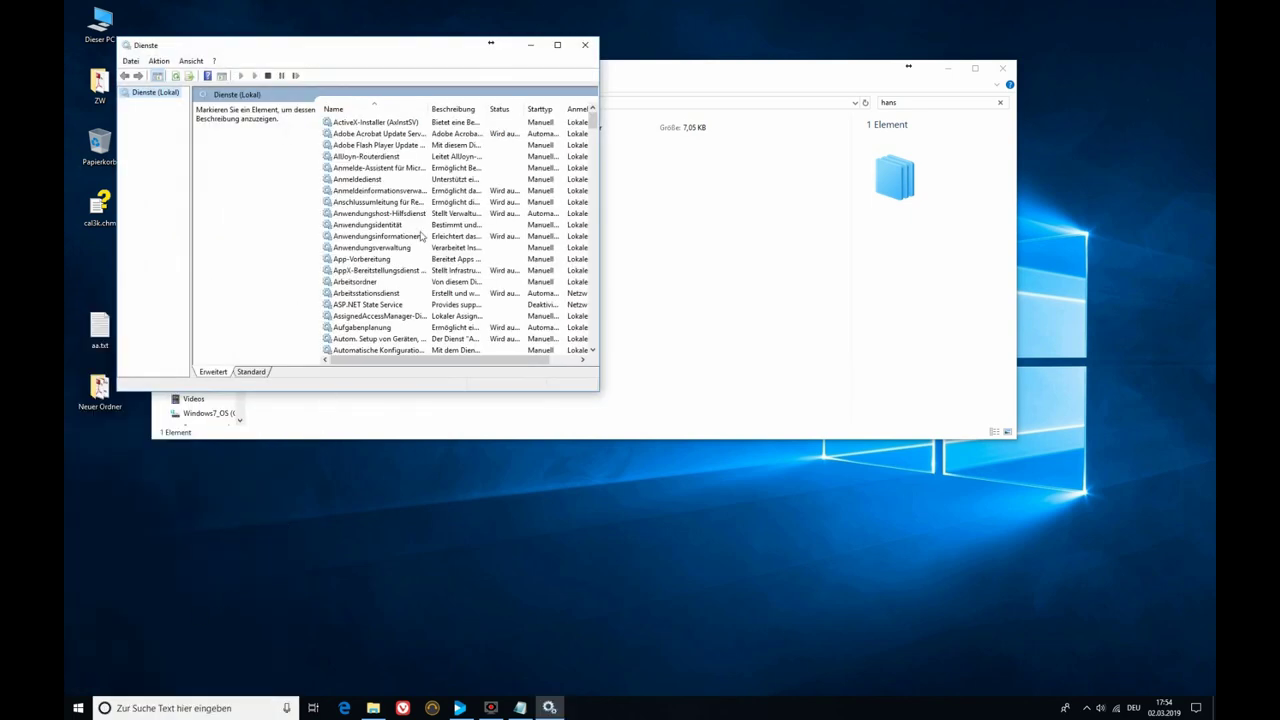
# Step: Find the Windows Search service in the list, restart it and close the services window
pyautogui.scroll(-20, 401, 242)
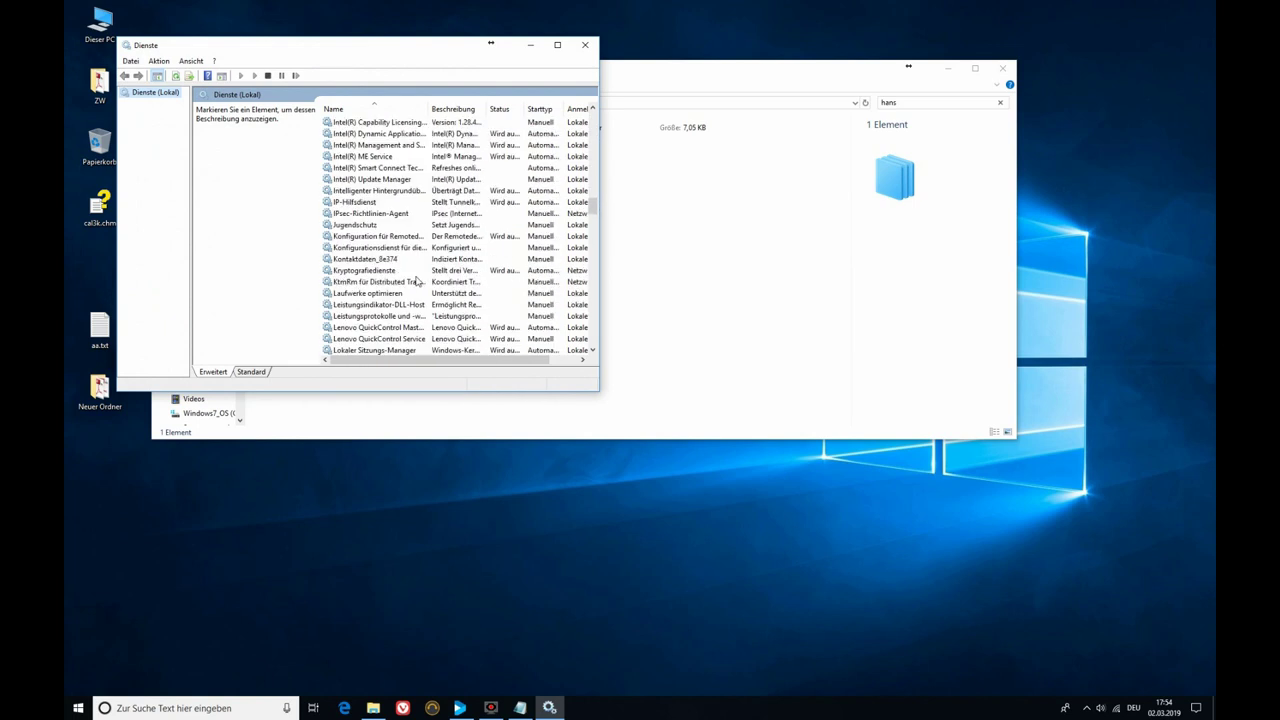
pyautogui.scroll(-20, 401, 289)
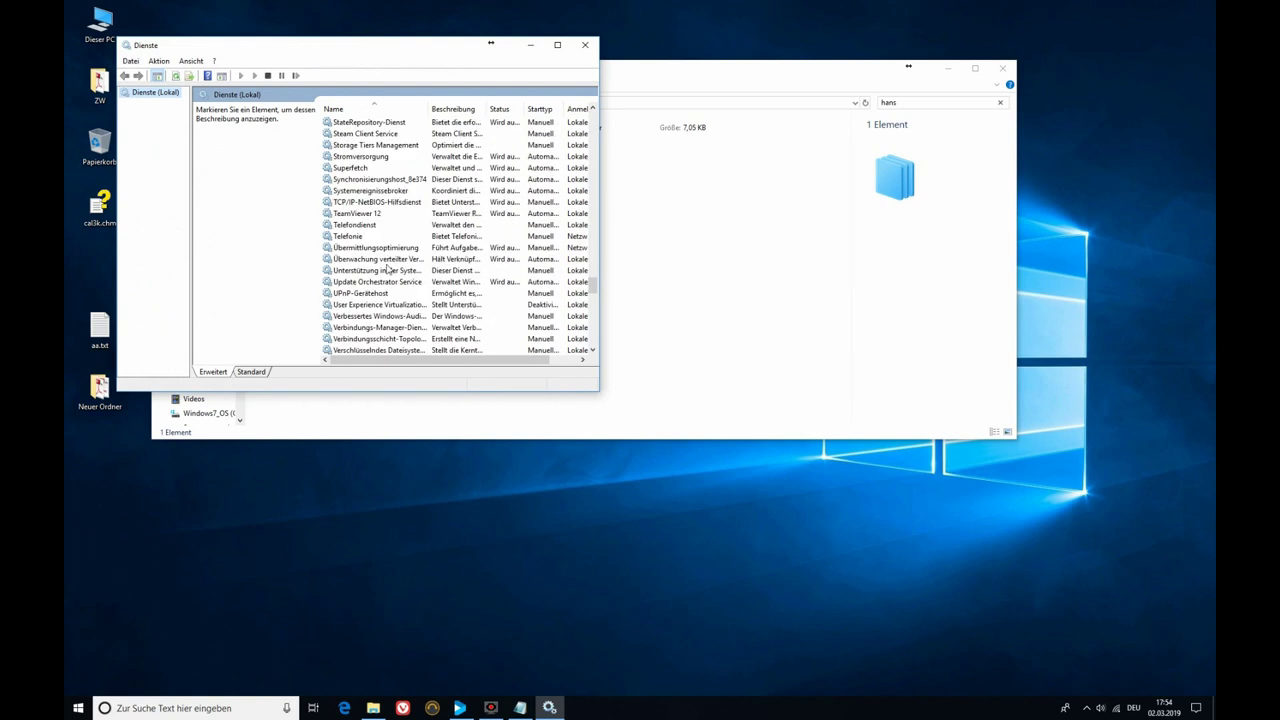
pyautogui.scroll(-5, 388, 270)
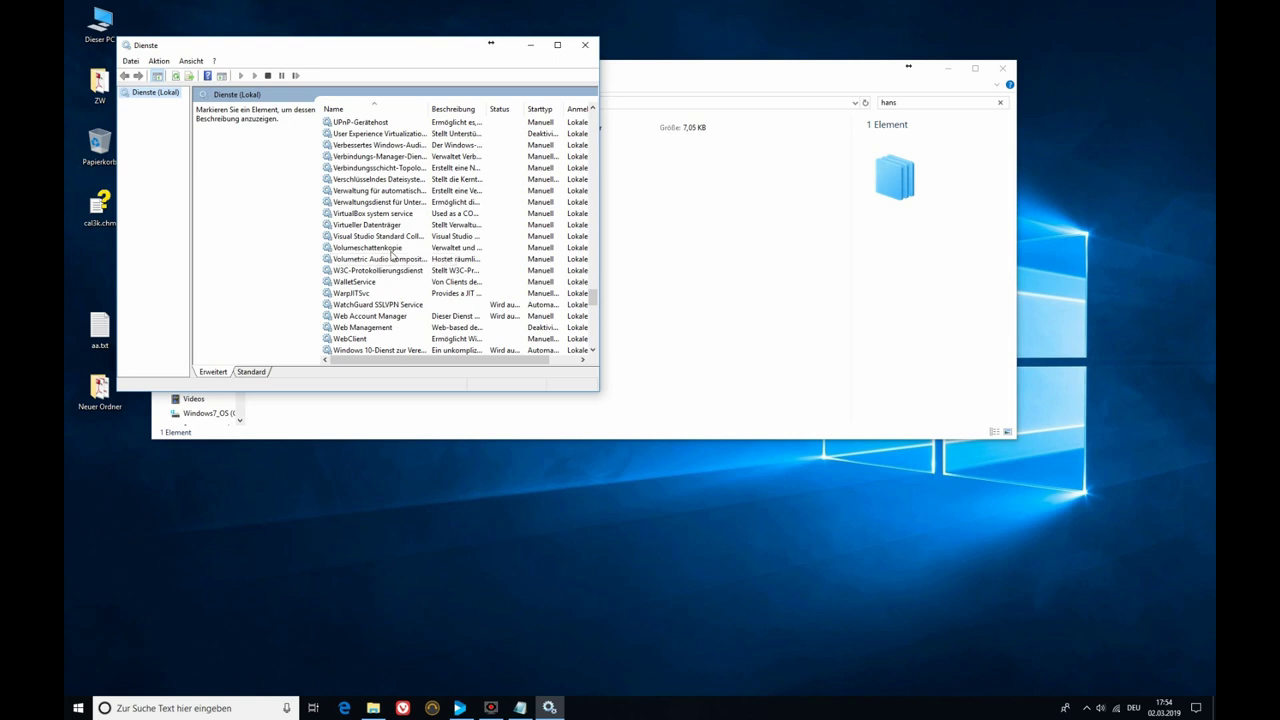
pyautogui.scroll(-4, 398, 240)
pyautogui.scroll(-4, 385, 300)
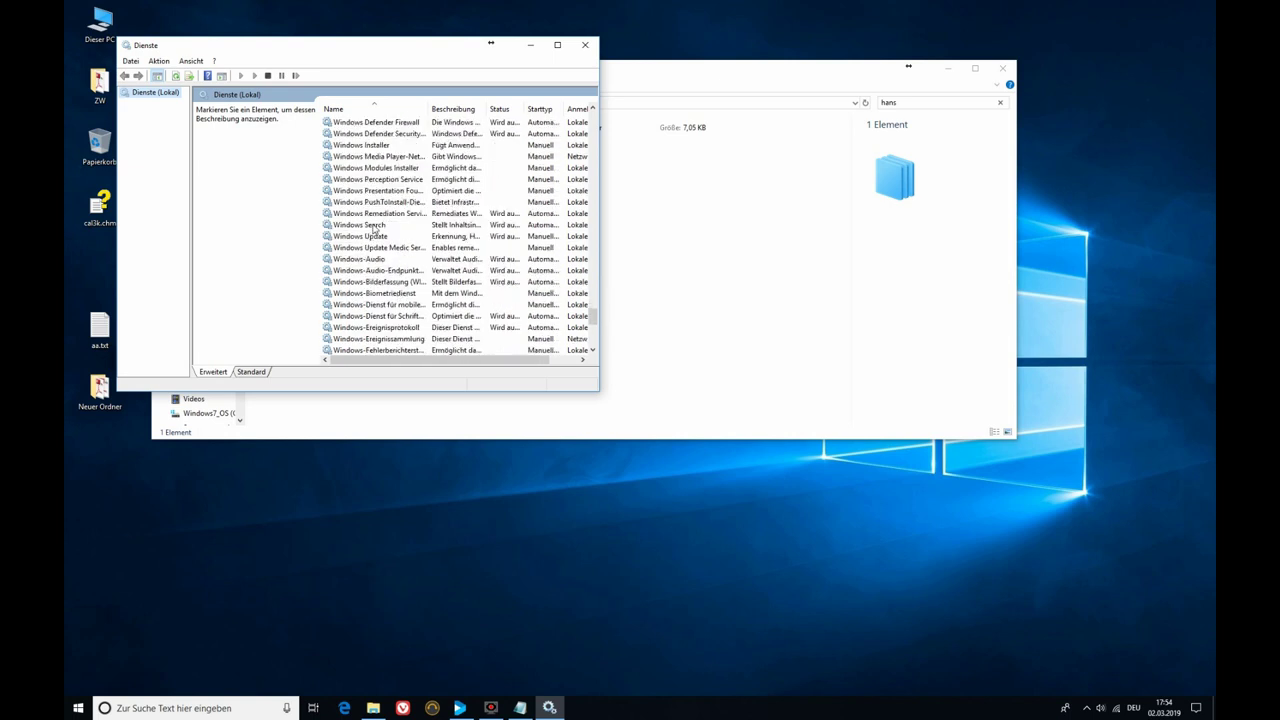
pyautogui.click(374, 226)
pyautogui.click(294, 75)
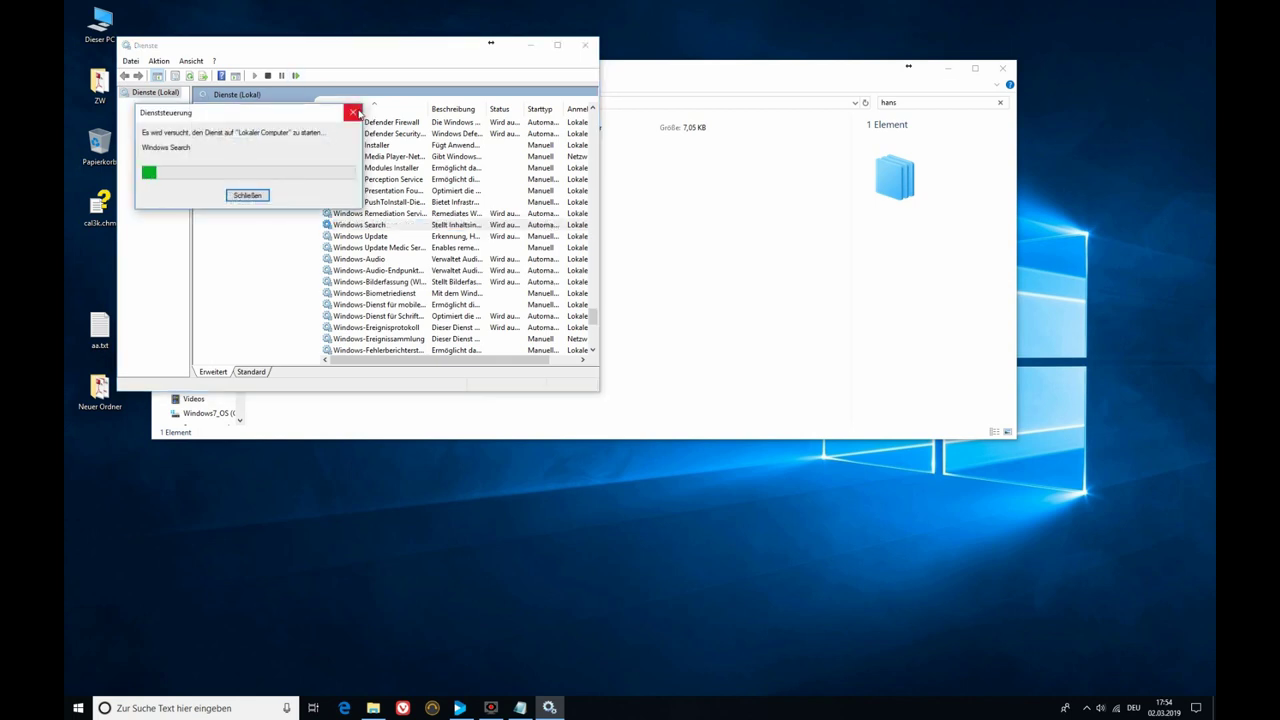
pyautogui.click(585, 44)
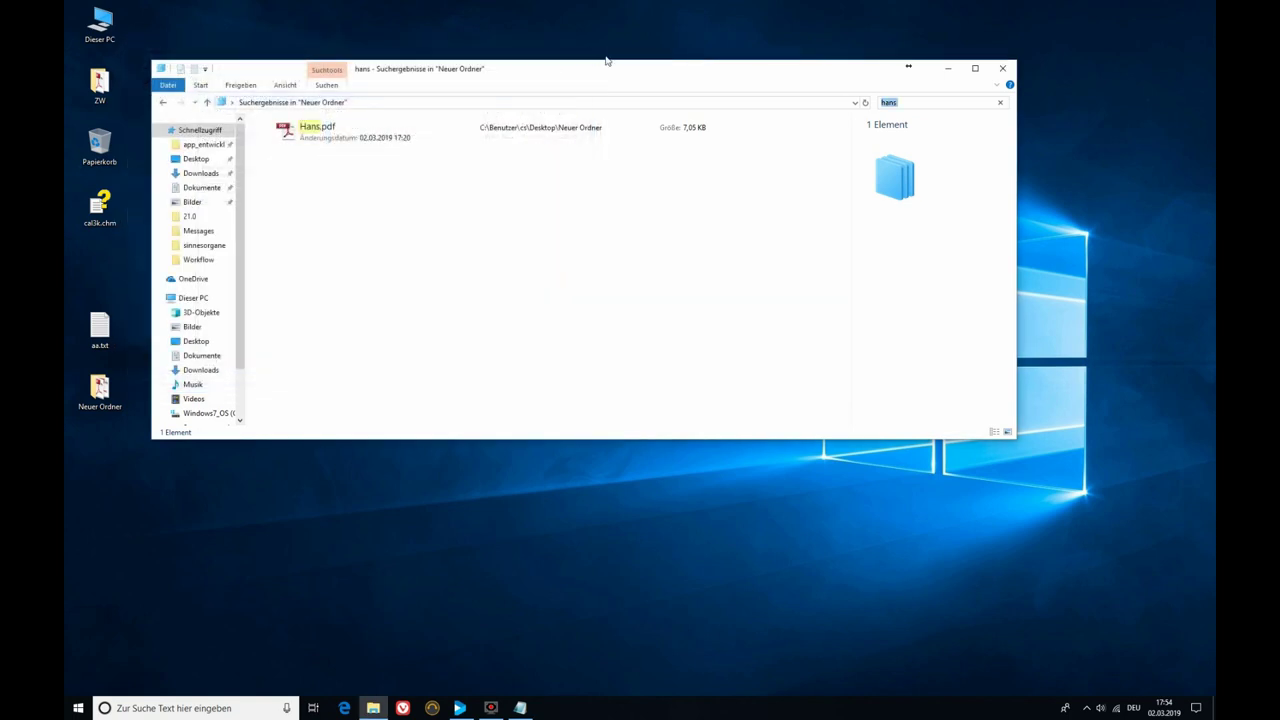
# Step: Open the indexing options (Indizierungsoptionen) from the Explorer's advanced search options, cancelling the indexed locations dialog (Indizierte Orte)
pyautogui.click(327, 87)
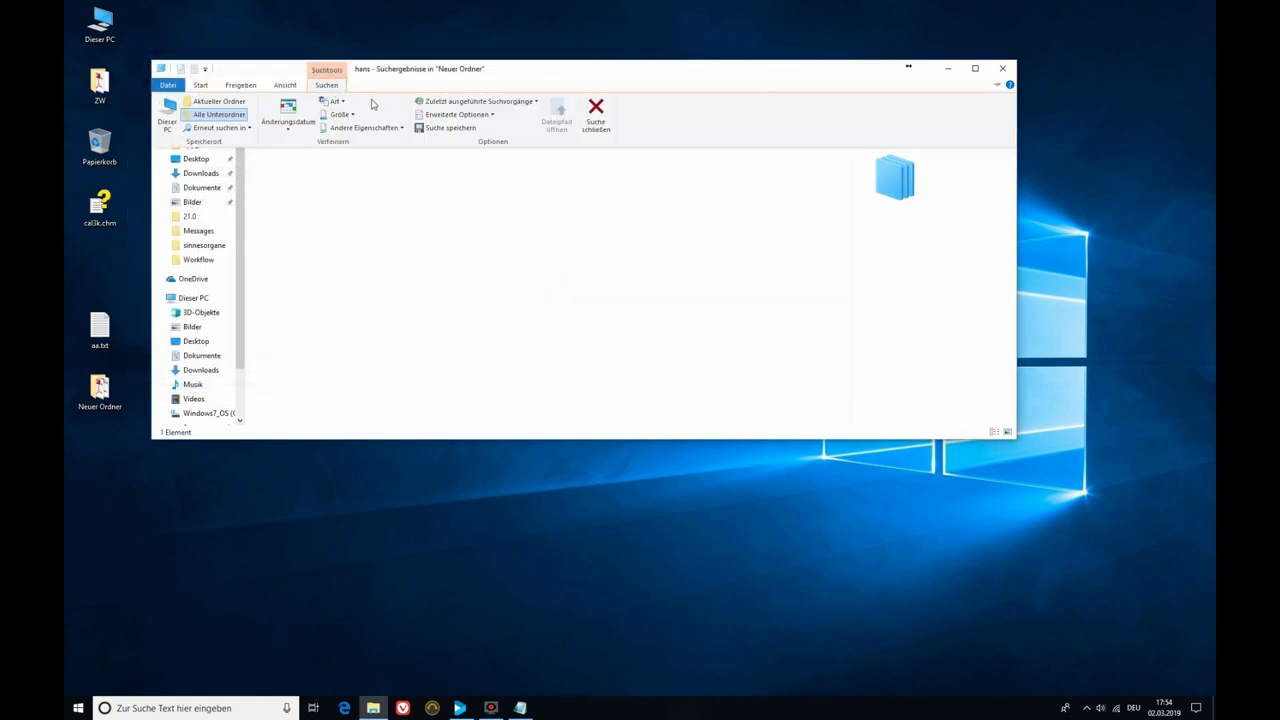
pyautogui.click(487, 115)
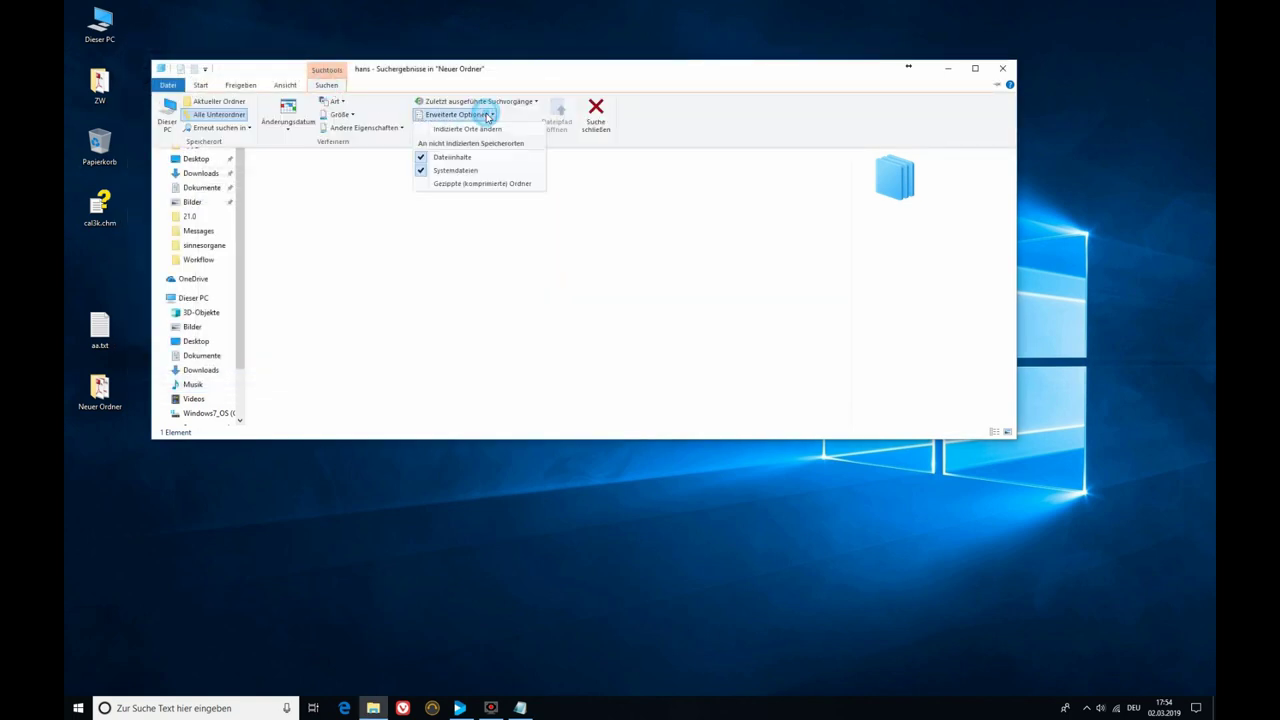
pyautogui.click(484, 130)
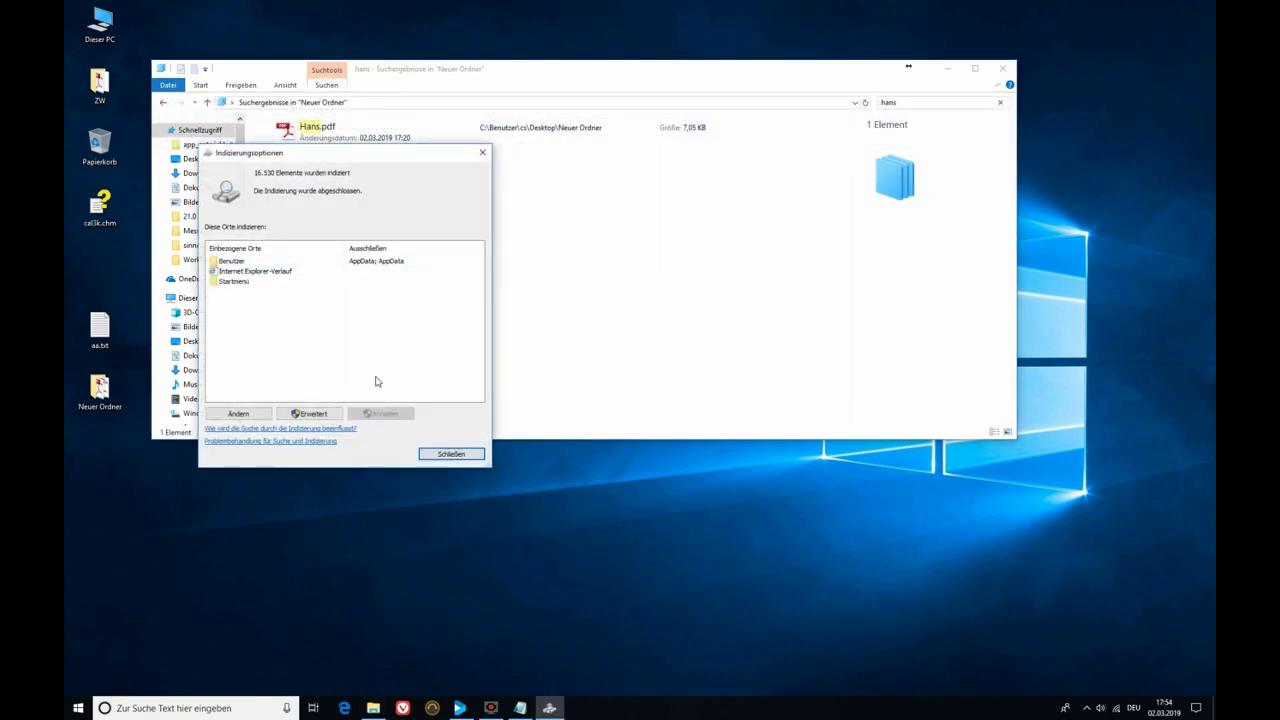
pyautogui.click(237, 413)
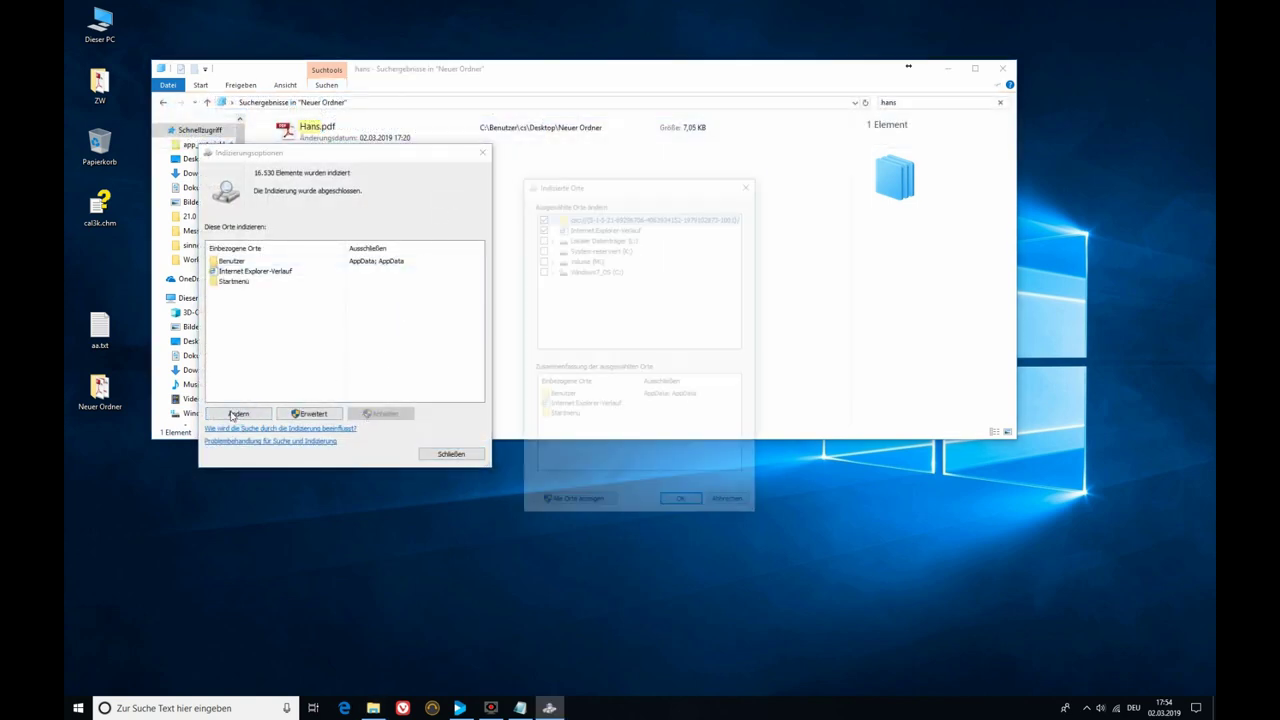
pyautogui.click(730, 505)
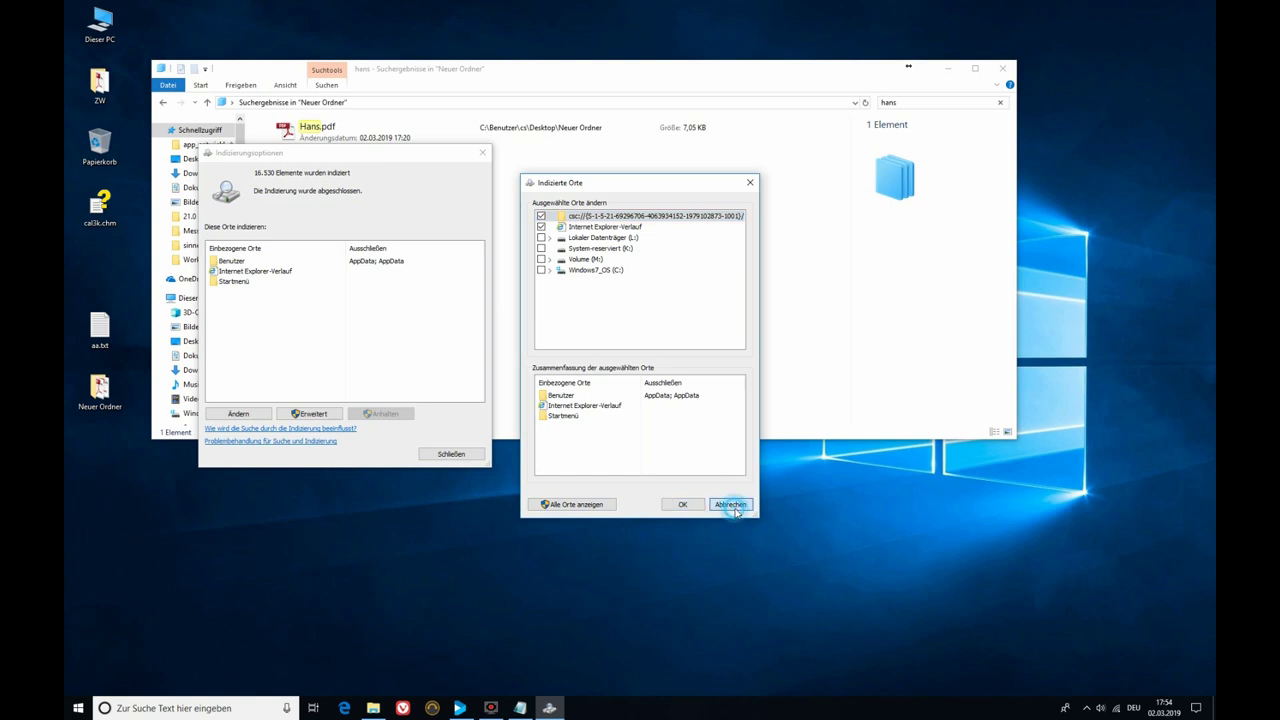
# Step: Delete and rebuild the search index from the advanced indexing options, moving the Explorer window aside to watch the indexing progress
pyautogui.click(318, 413)
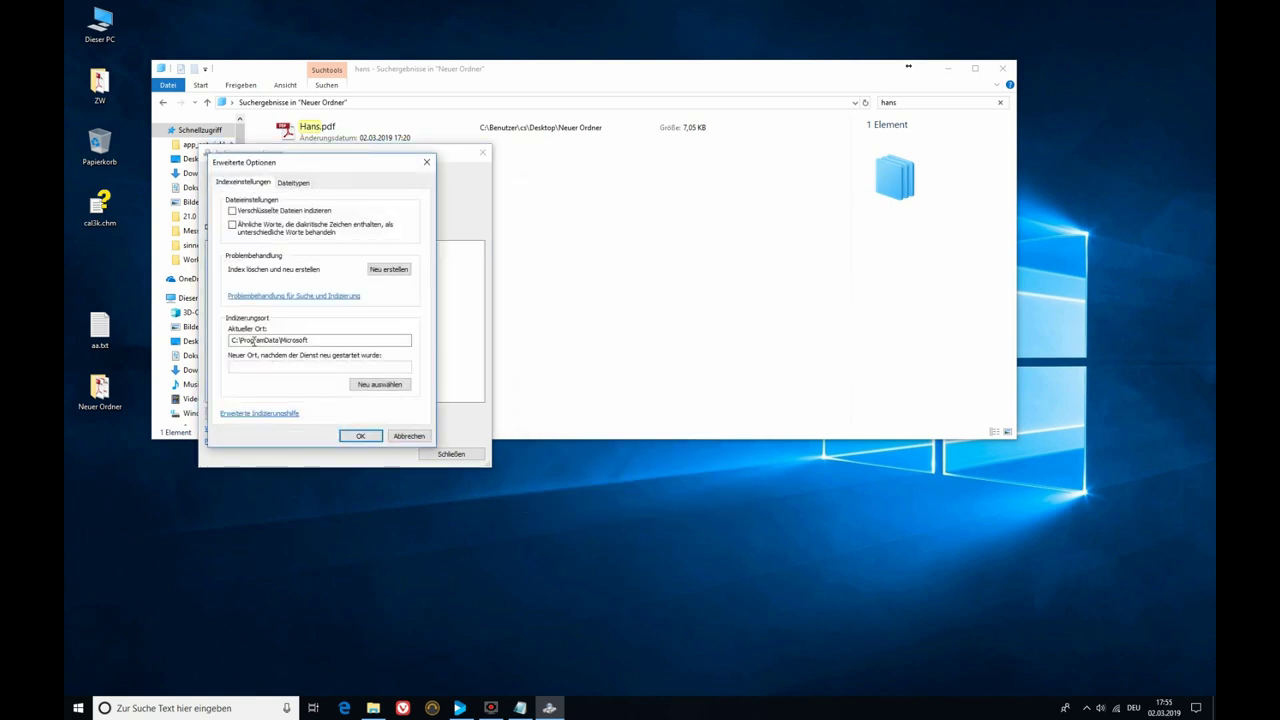
pyautogui.click(384, 270)
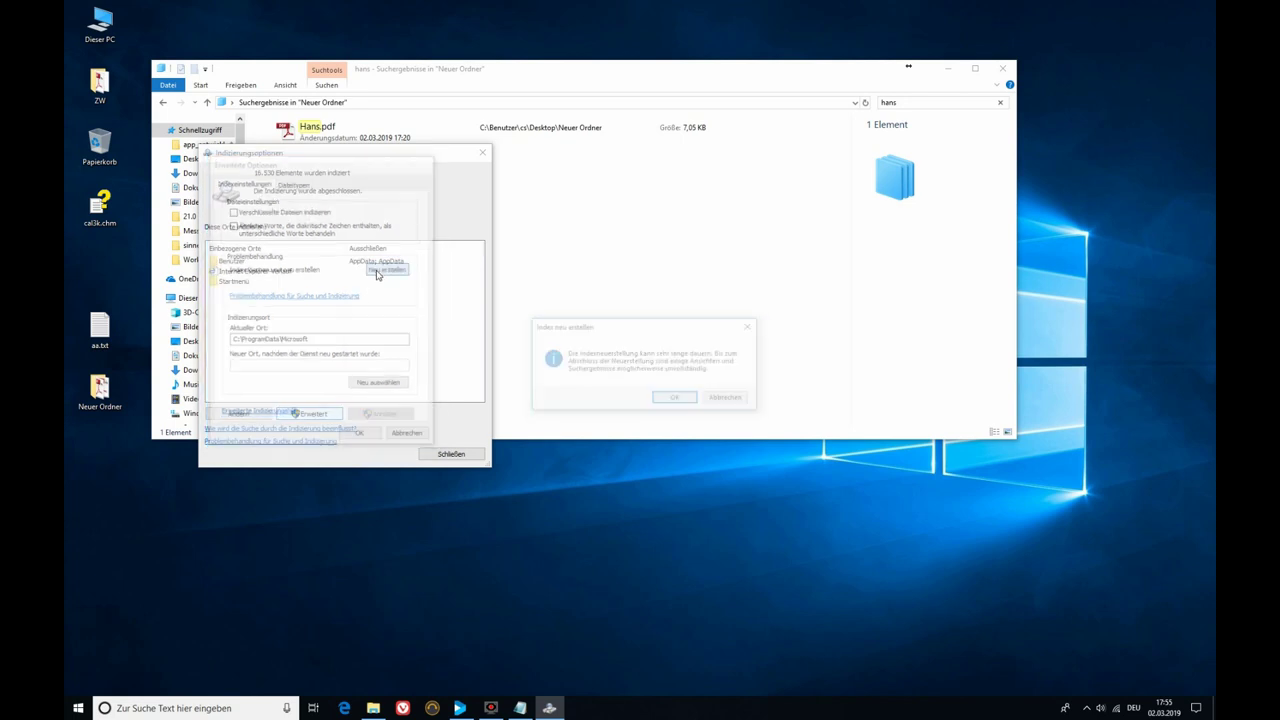
pyautogui.click(673, 399)
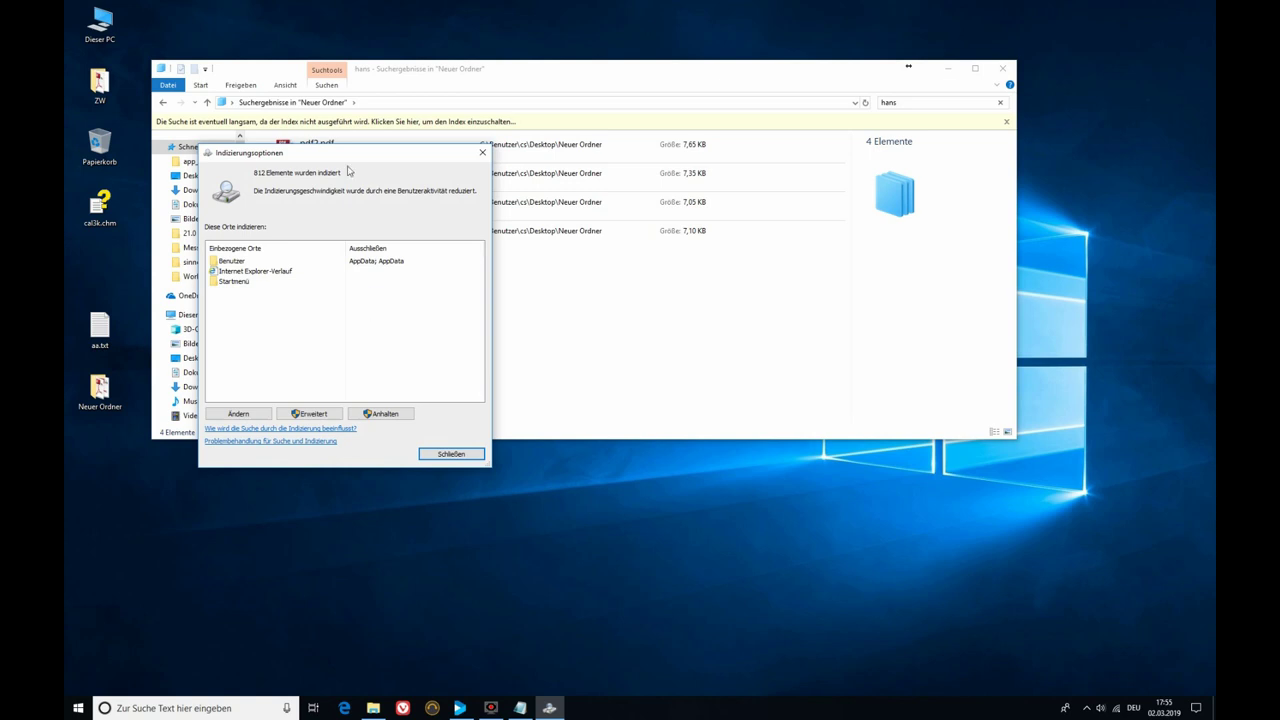
pyautogui.moveTo(434, 80); pyautogui.dragTo(558, 55)
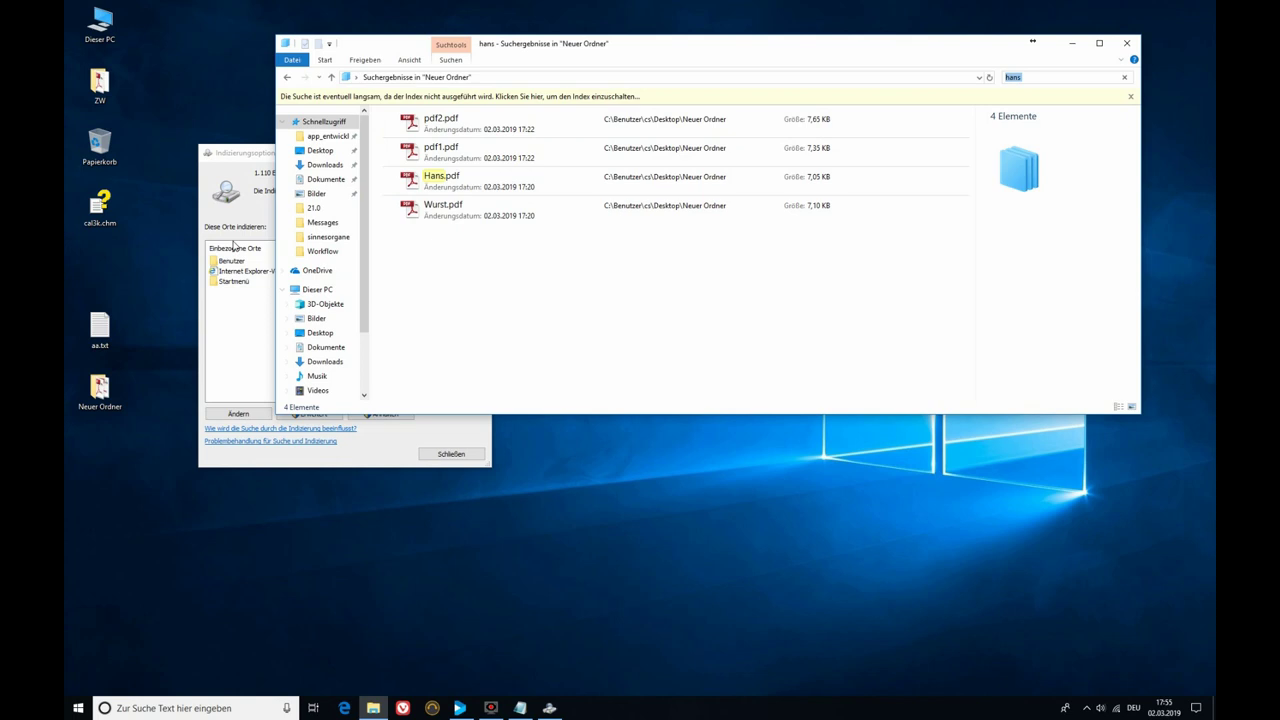
pyautogui.click(246, 170)
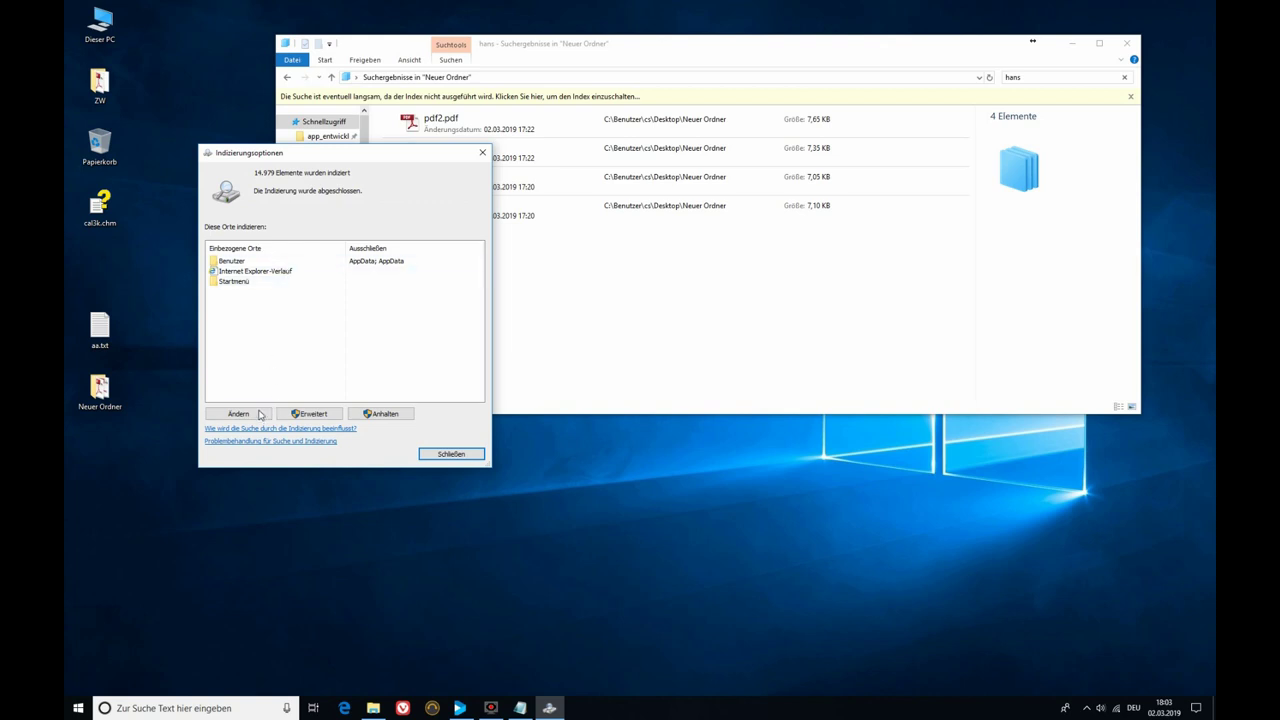
# Step: Check the pdf extension's filter description and indexing mode in the advanced options' file types, cancelling without changes and closing the indexing options
pyautogui.click(308, 414)
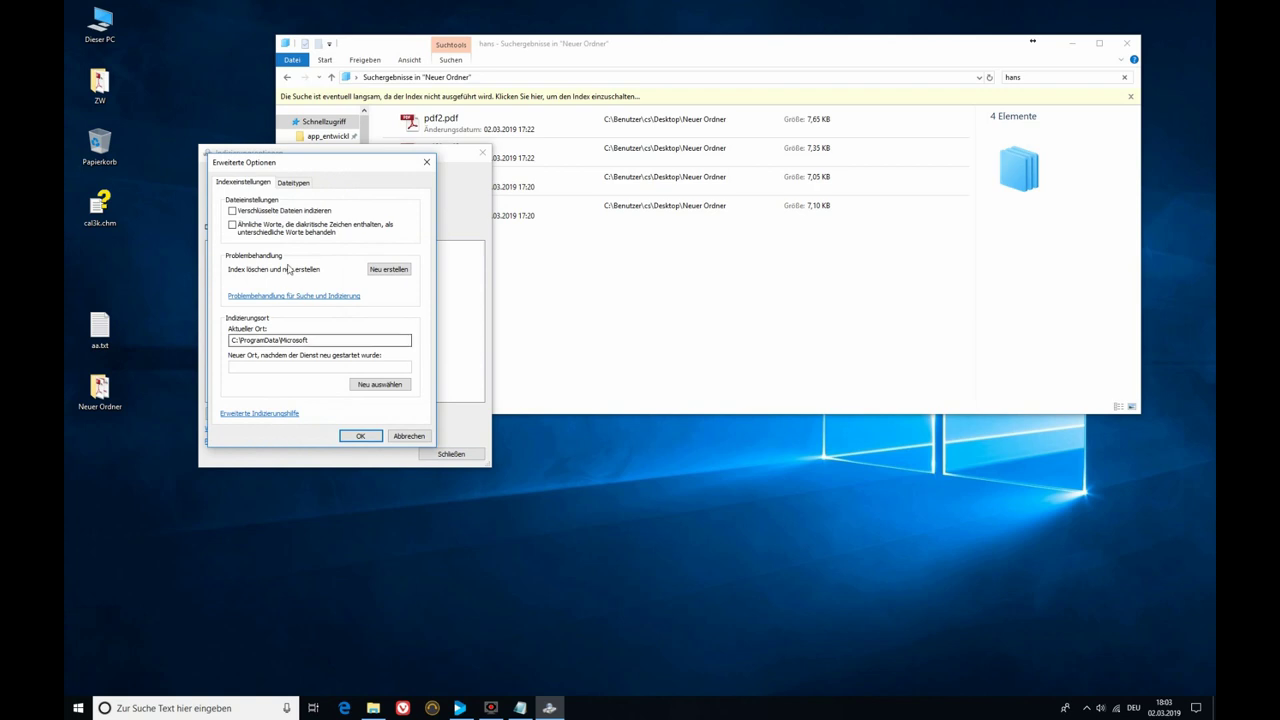
pyautogui.click(296, 182)
pyautogui.scroll(-10, 307, 266)
pyautogui.scroll(-15, 301, 306)
pyautogui.scroll(-15, 301, 306)
pyautogui.scroll(-15, 301, 306)
pyautogui.scroll(-15, 307, 300)
pyautogui.scroll(-15, 309, 294)
pyautogui.scroll(-5, 313, 294)
pyautogui.scroll(5, 314, 292)
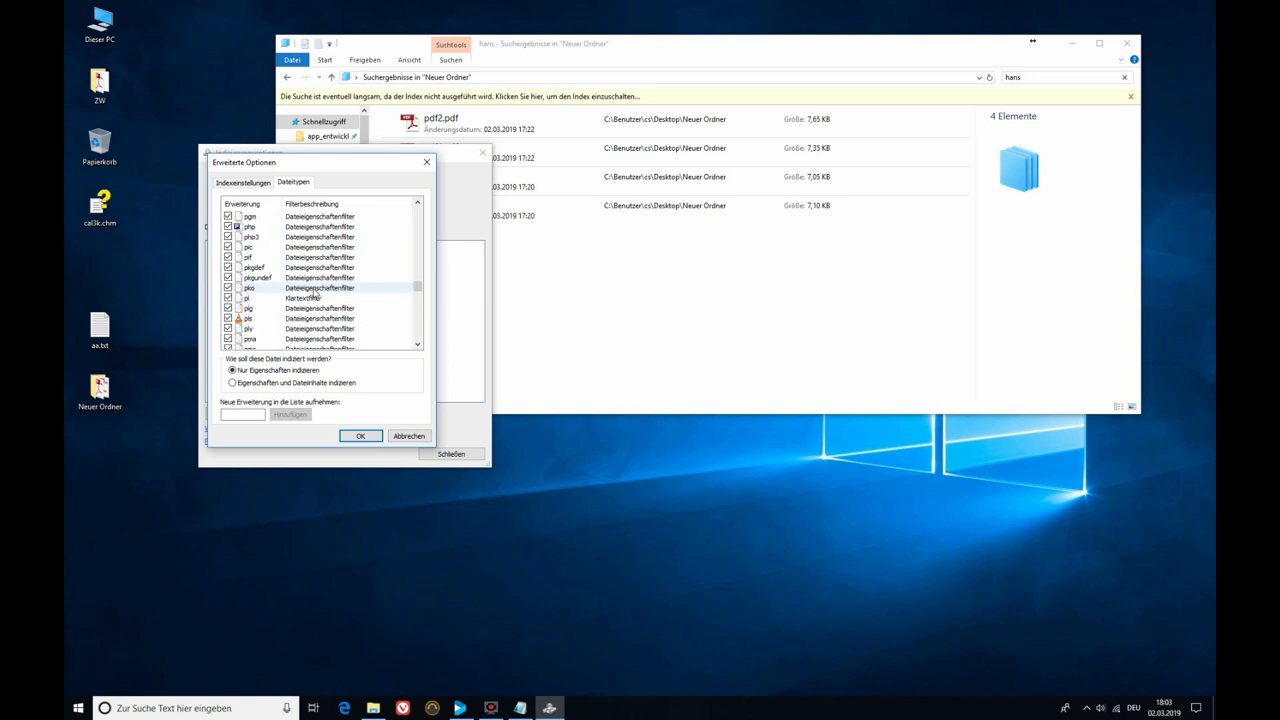
pyautogui.click(289, 259)
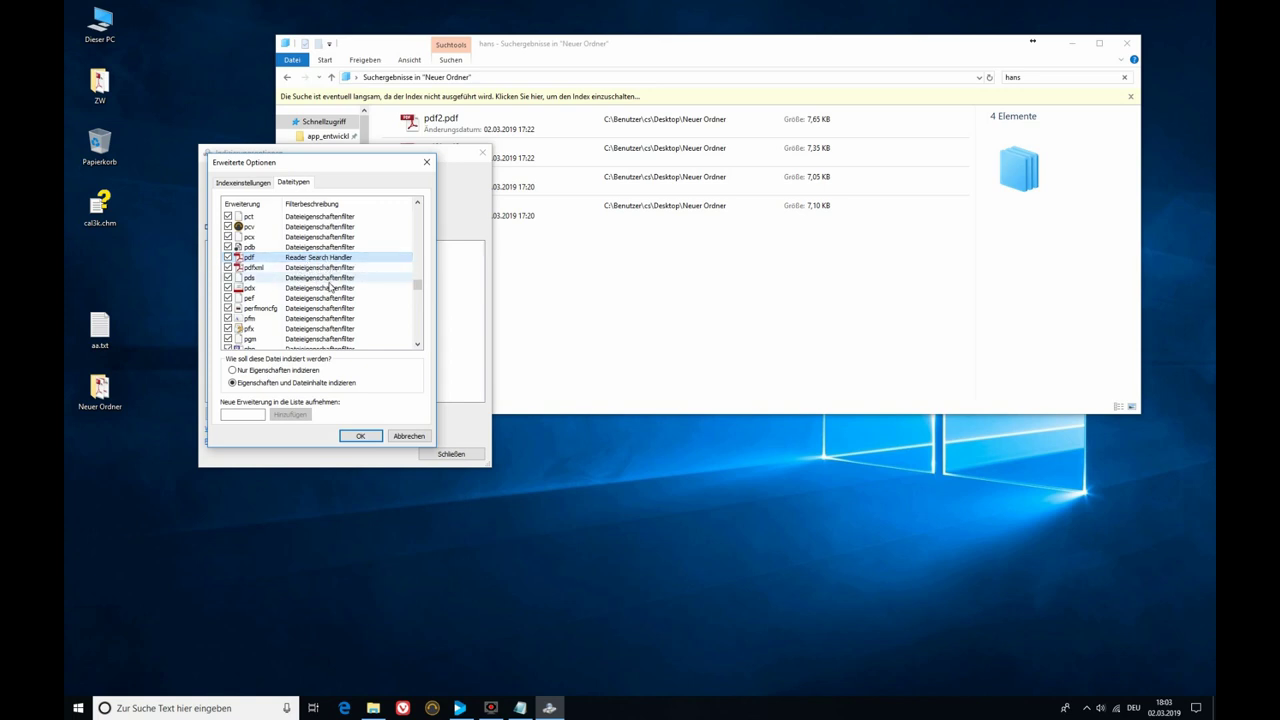
pyautogui.click(409, 436)
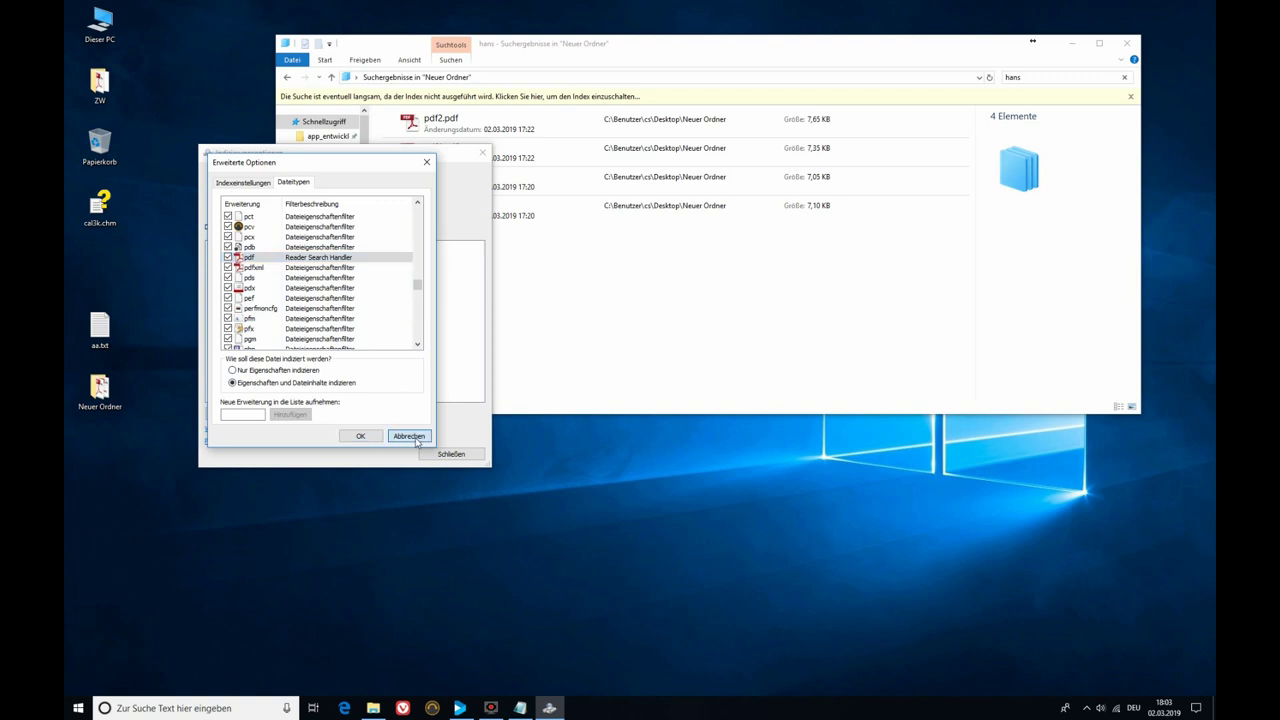
pyautogui.click(462, 453)
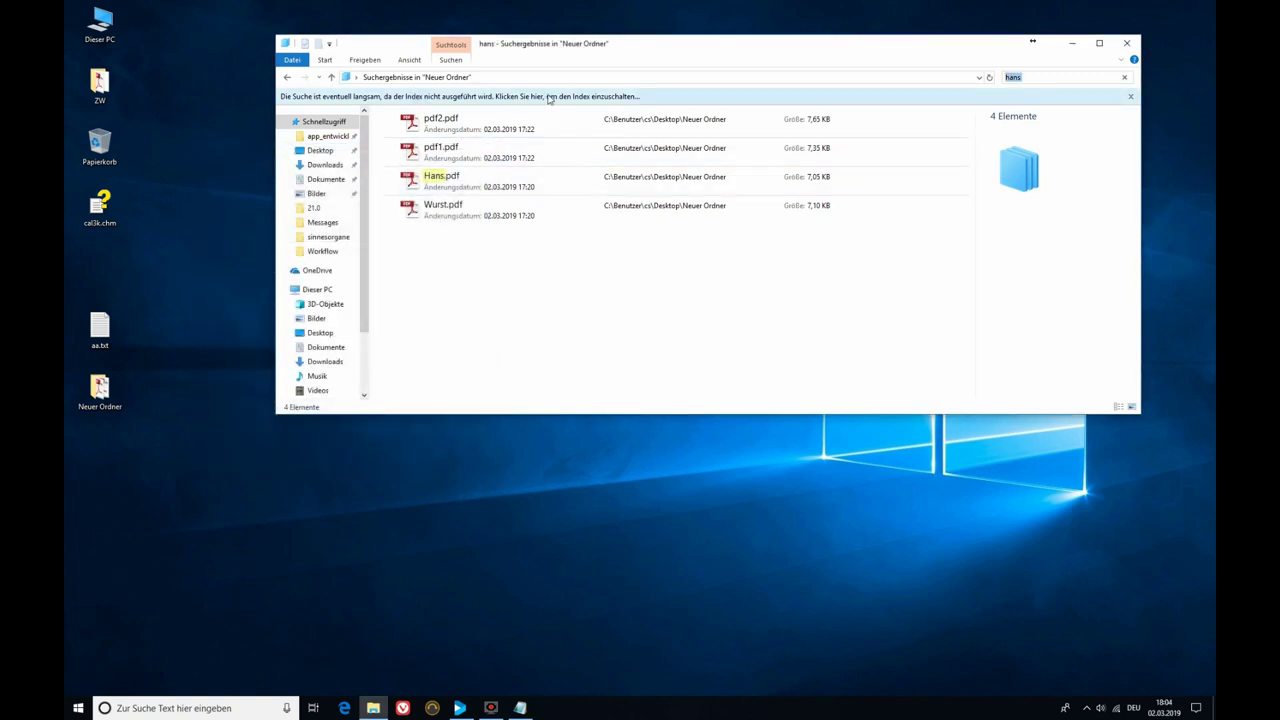
# Step: Return to the folder "Neuer Ordner" in the Explorer and search its PDF files for "hans"
pyautogui.click(287, 77)
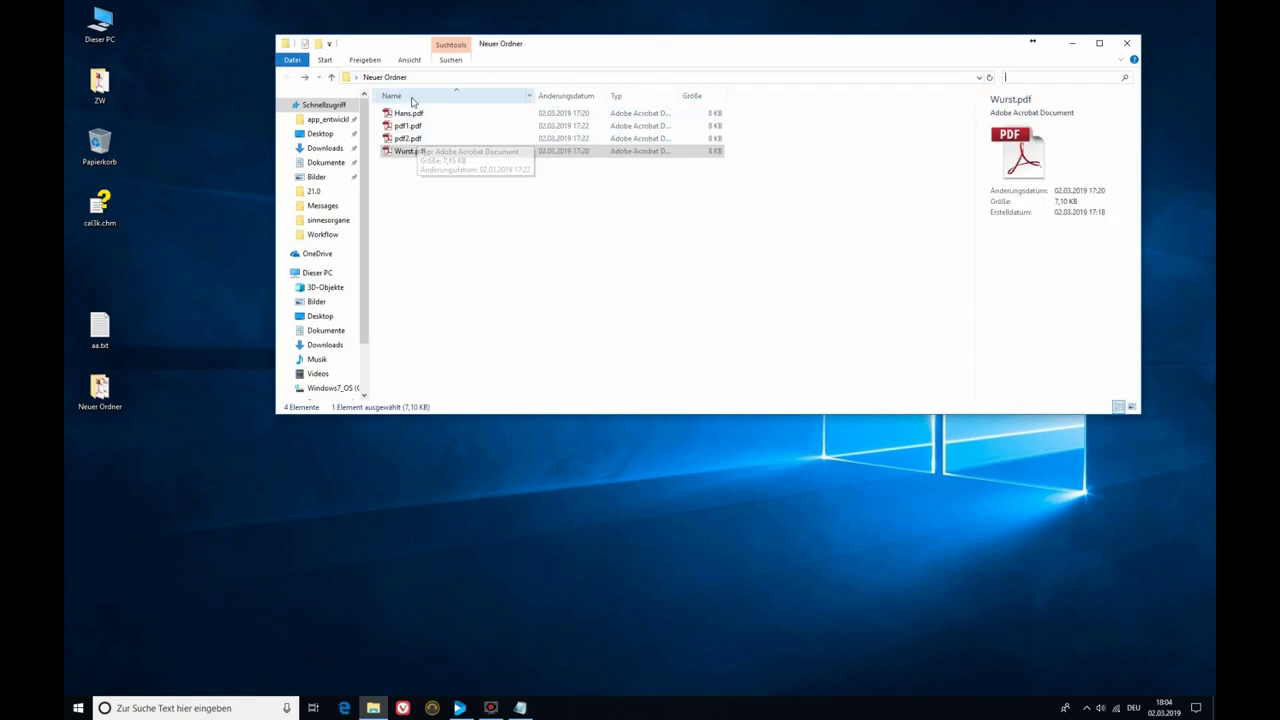
pyautogui.click(1021, 78)
pyautogui.write('hans')
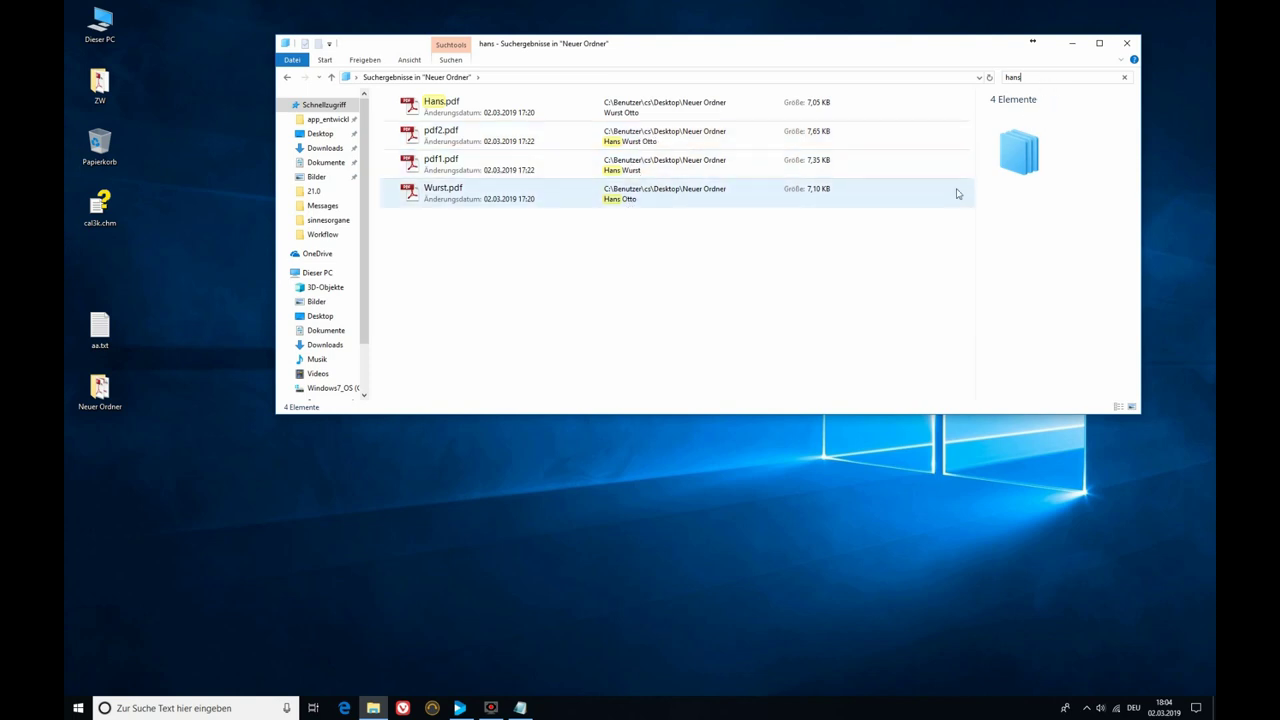
# Step: Replace the search term with "otto" and run the search in "Neuer Ordner"
pyautogui.press('BackSpace')
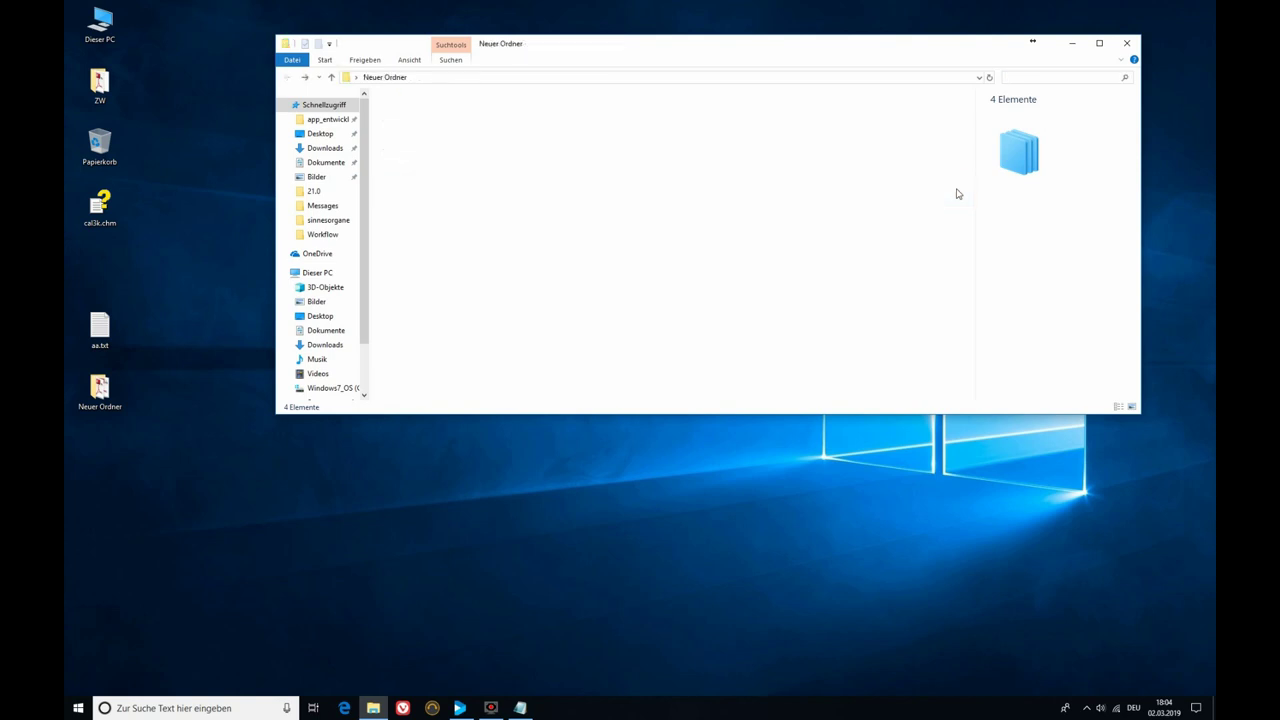
pyautogui.write('otto')
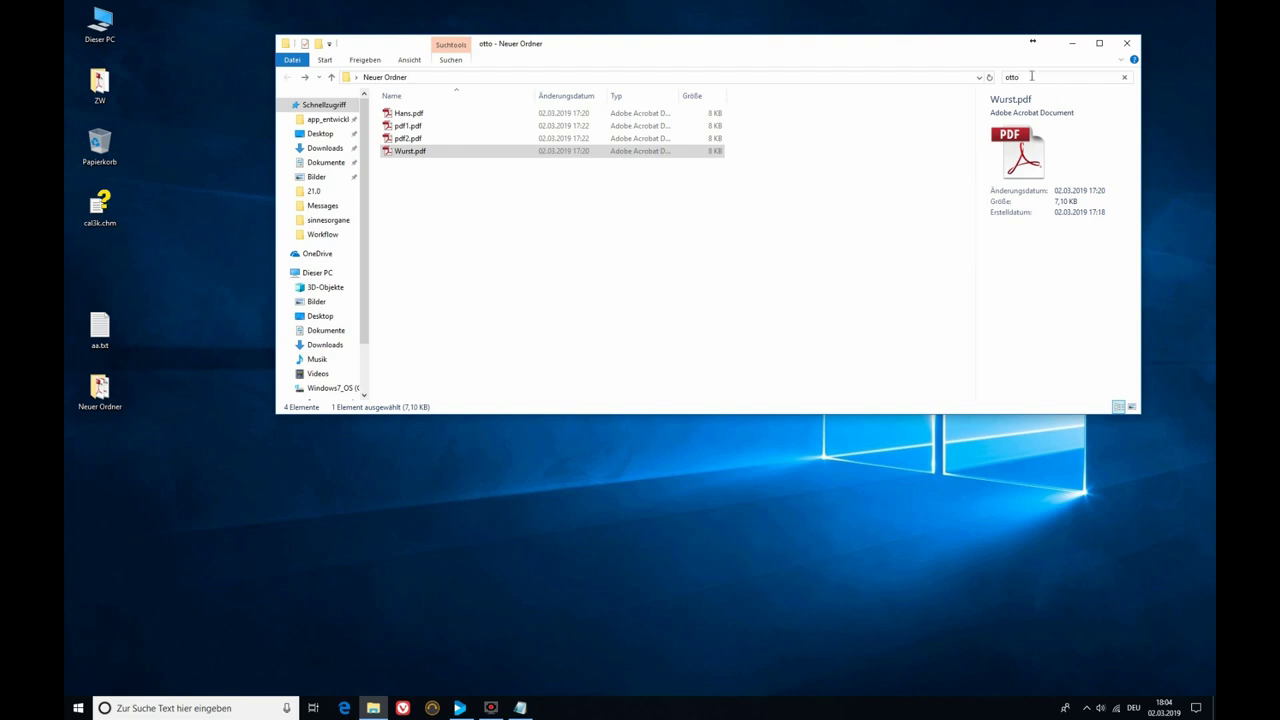
pyautogui.press('BackSpace')
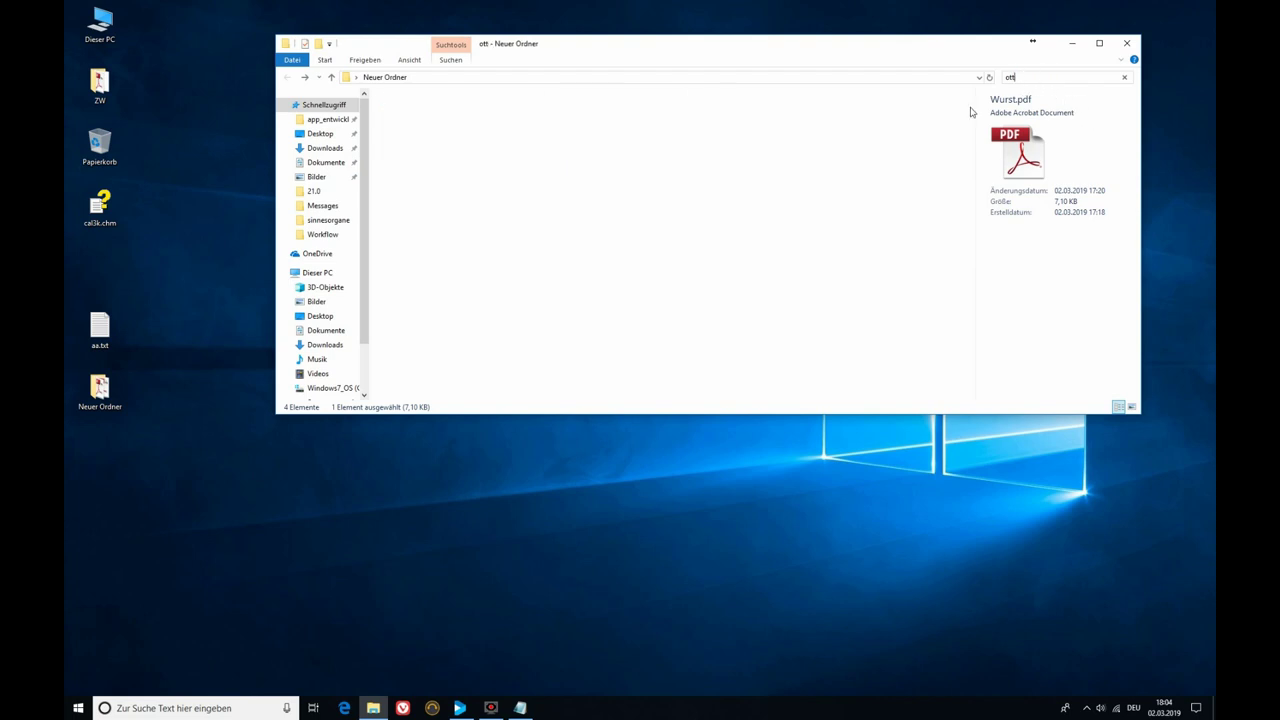
pyautogui.press('Return')
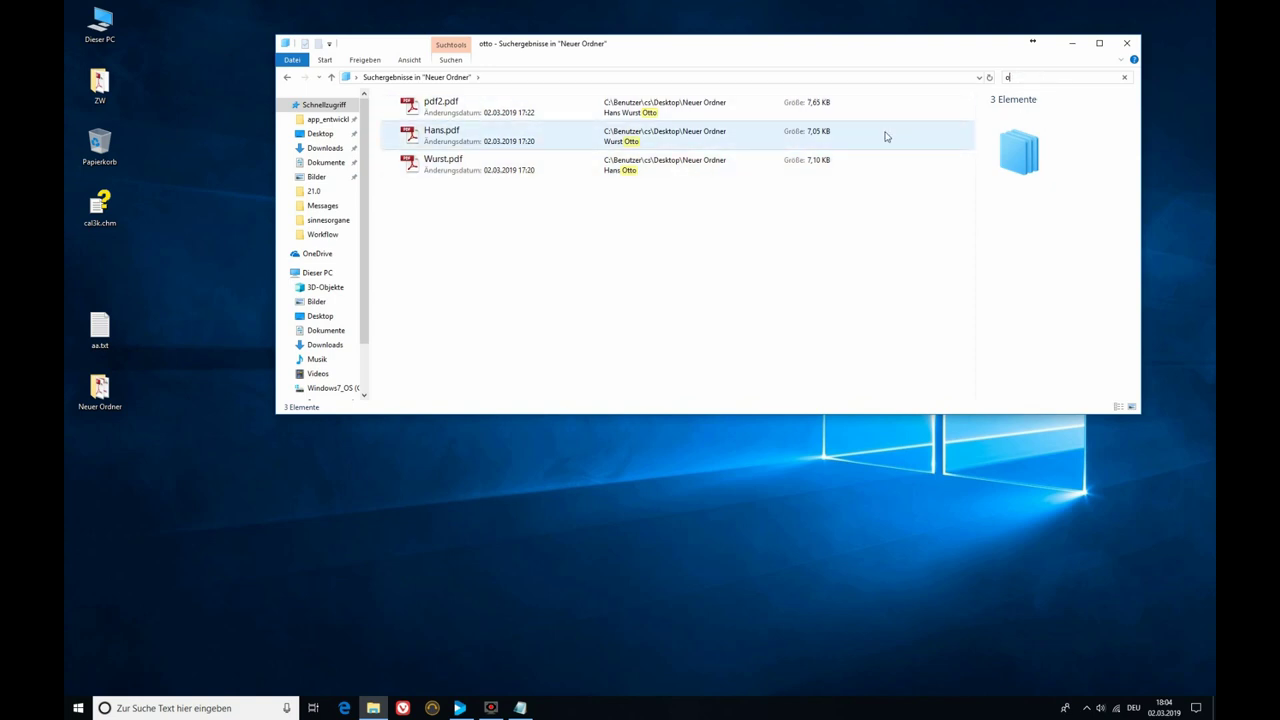
# Step: Search "Neuer Ordner" for "wurst", followed by another search for "otto"
pyautogui.press('BackSpace')
pyautogui.write('wurst')
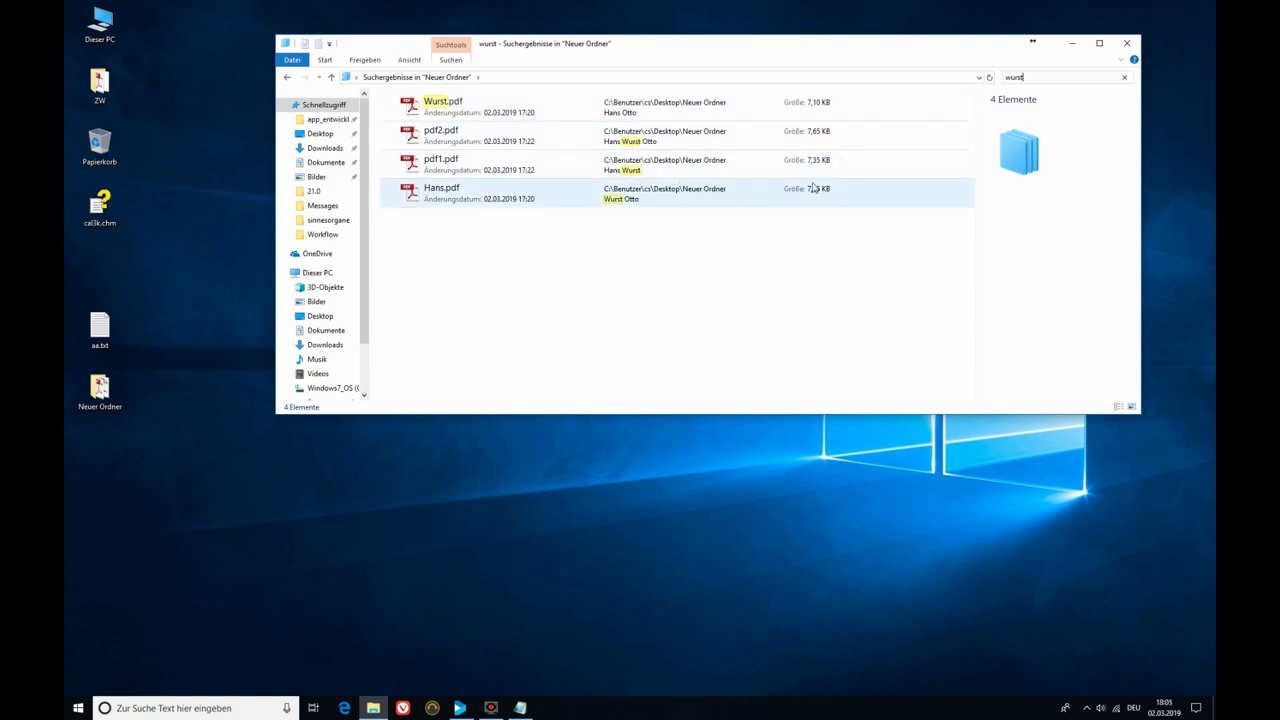
pyautogui.click(1040, 77)
pyautogui.write('d')
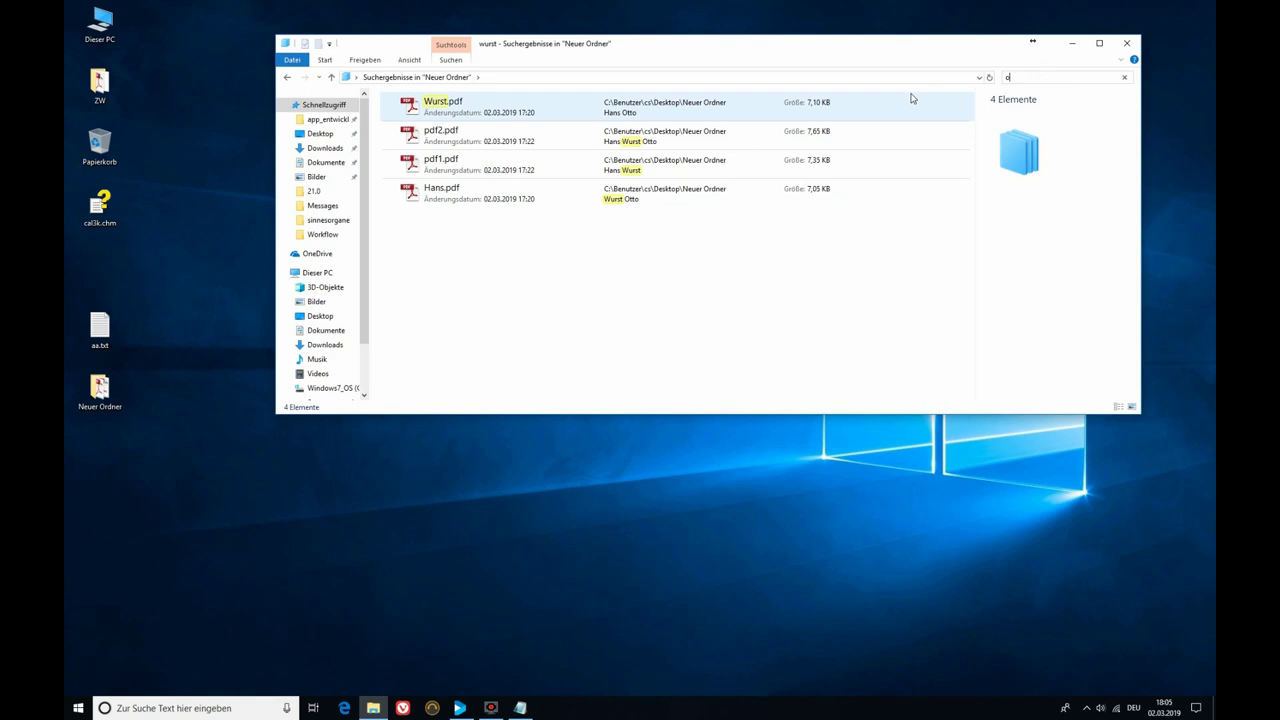
pyautogui.write('tto')
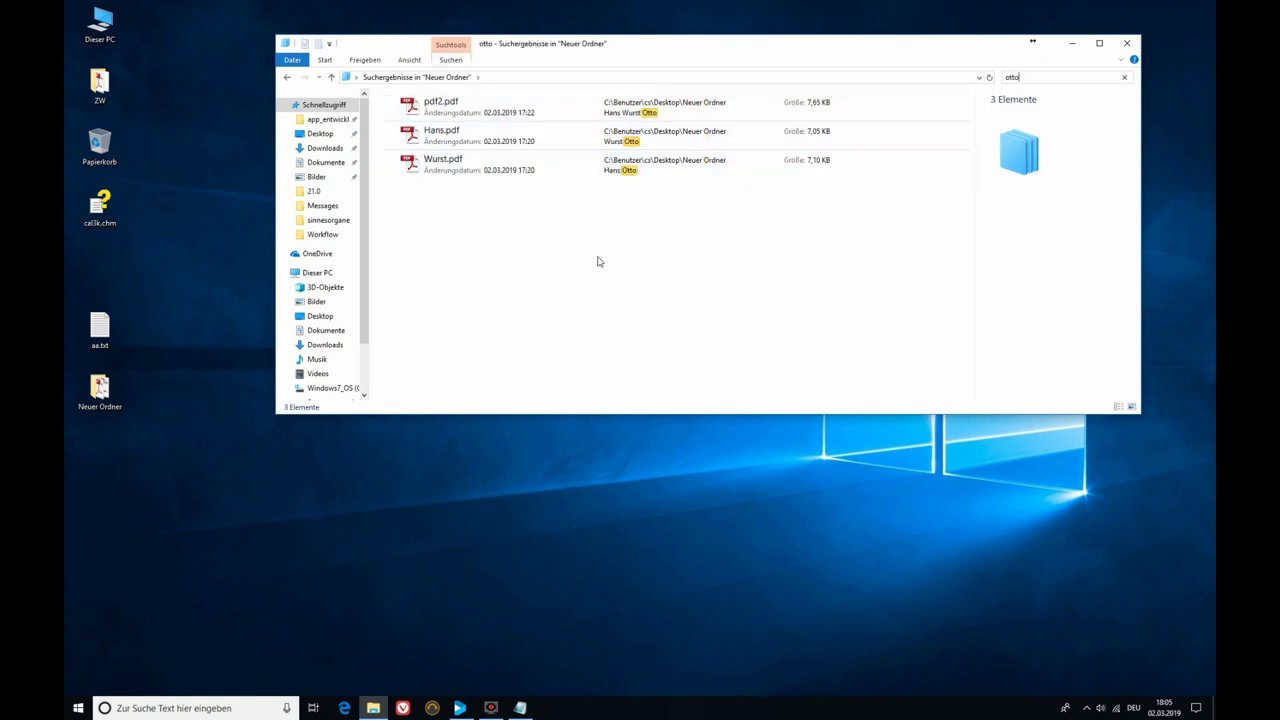